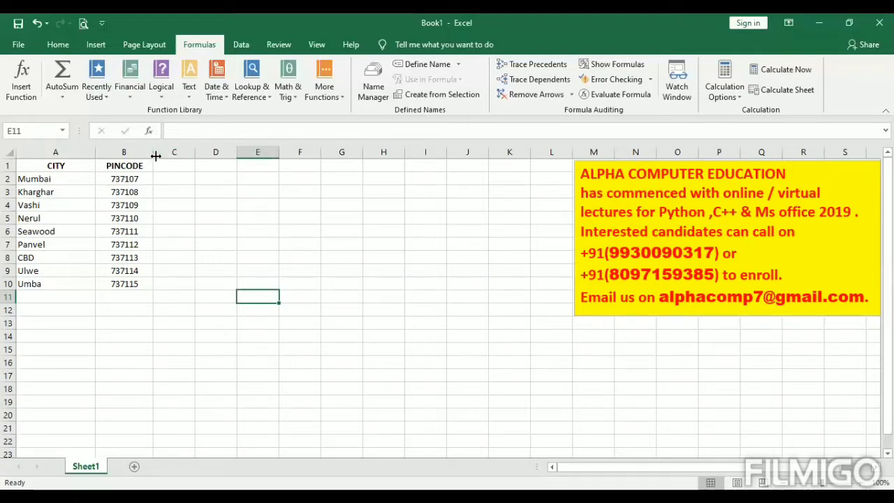
left_click(71, 319)
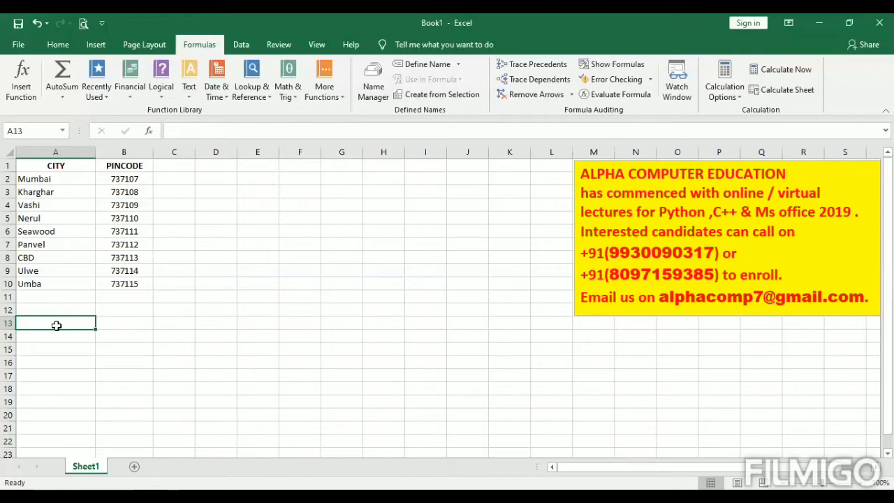
left_click(167, 321)
left_click(168, 386)
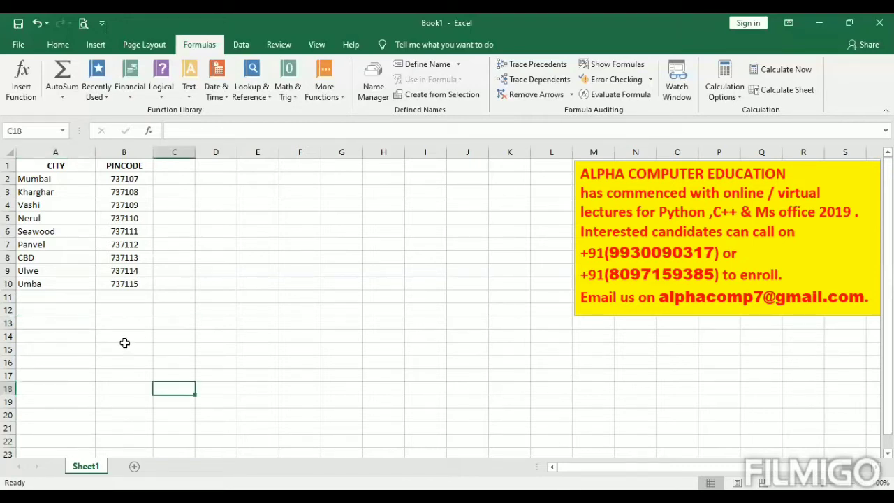
left_click(124, 345)
left_click(70, 322)
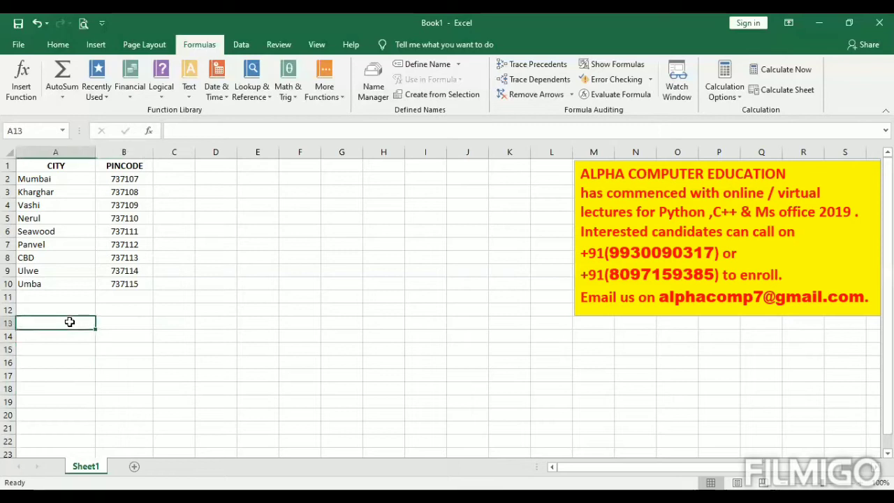
- Enter an exact-match VLOOKUP formula in B13 that looks up A13 in A2:B10 and returns column 2
left_click(109, 322)
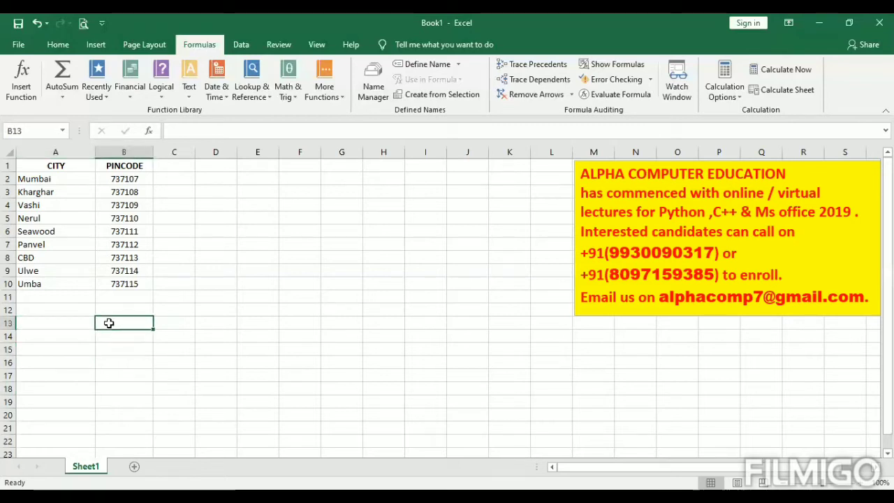
type("=")
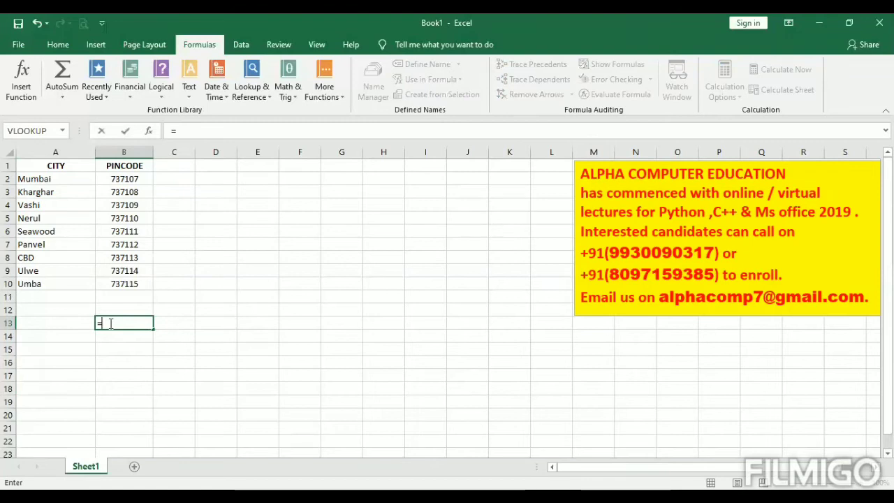
type("vlookup")
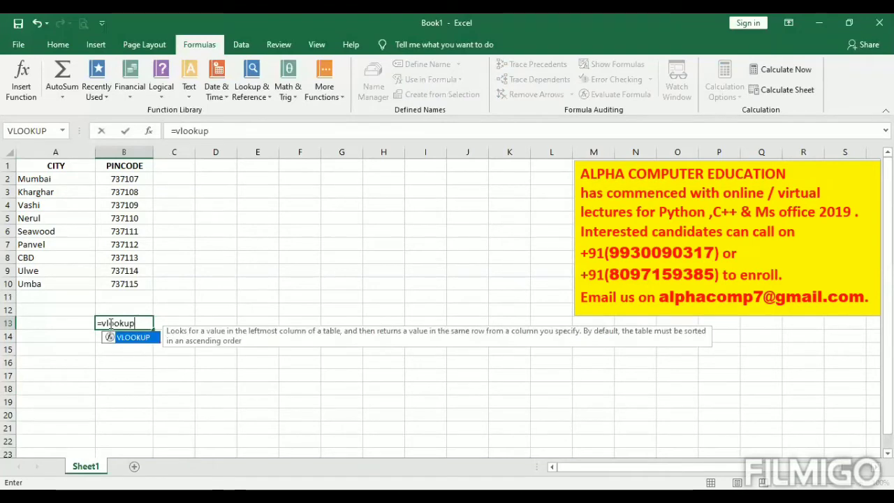
type("(")
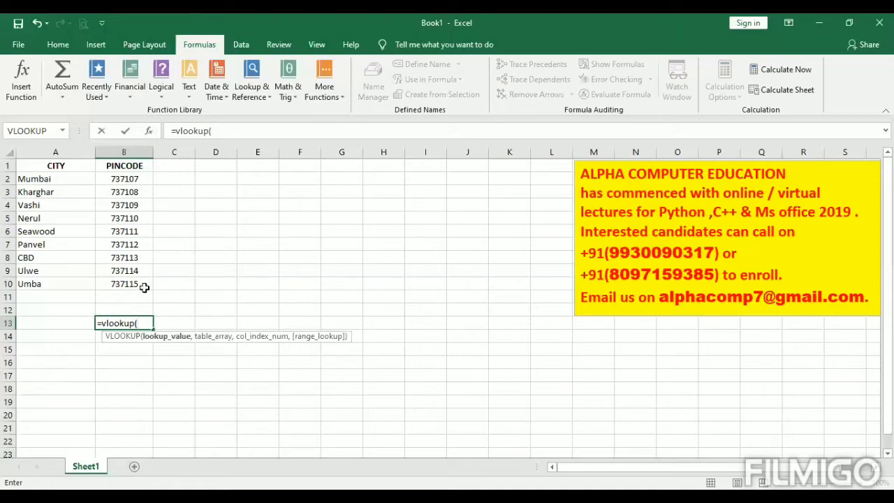
left_click(76, 319)
type(",")
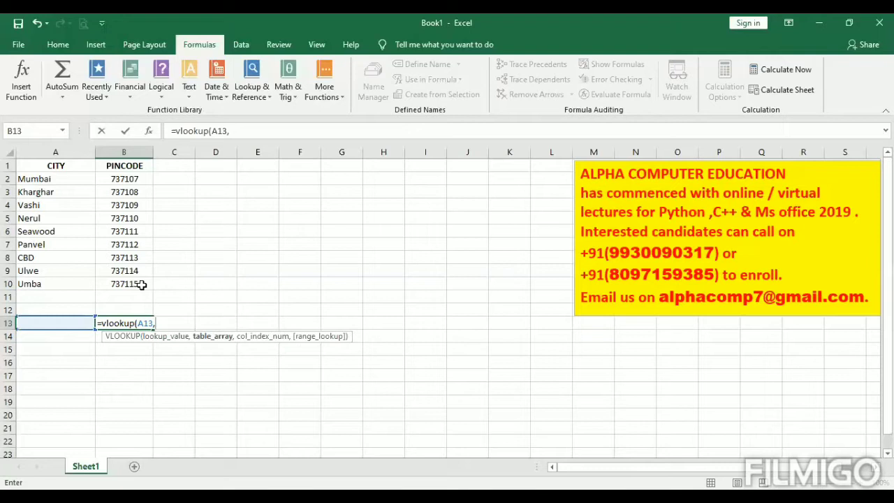
left_click(141, 282)
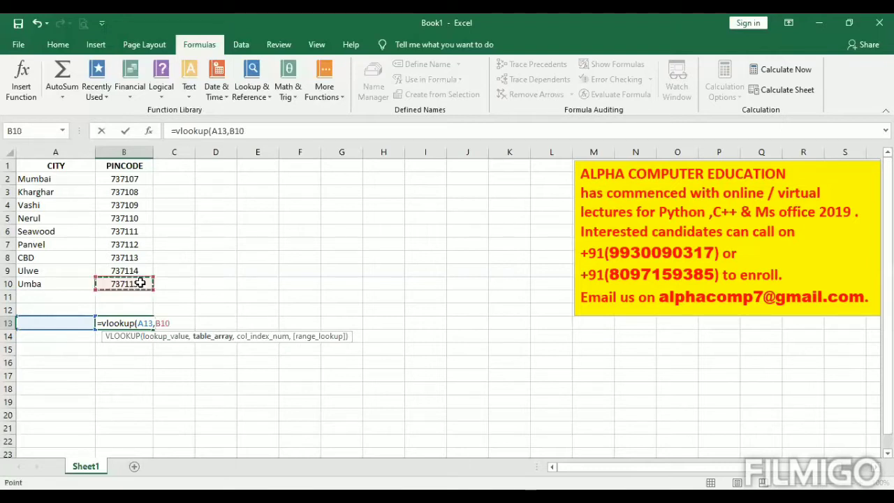
left_click_drag(141, 282, 40, 179)
type(",2")
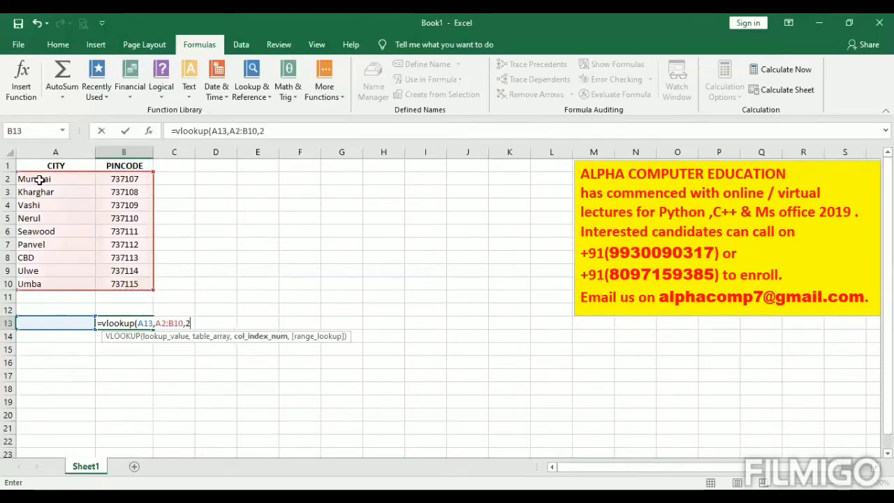
type(",false")
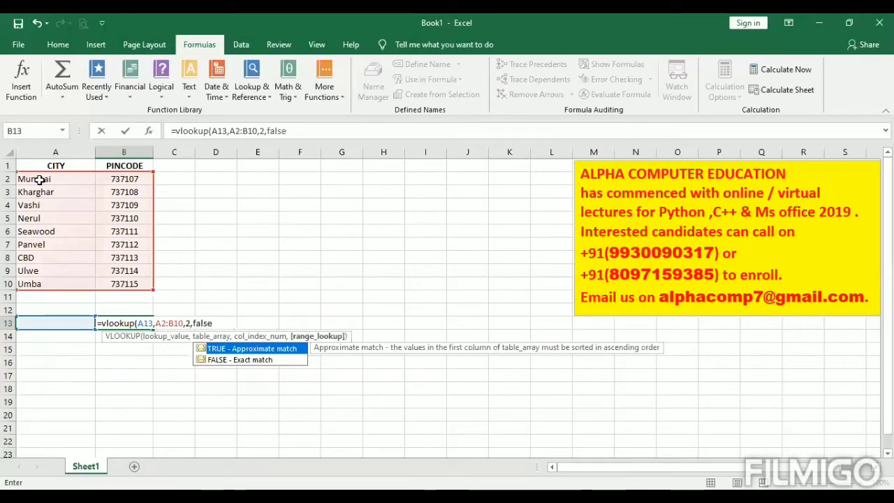
type(")")
key("Return")
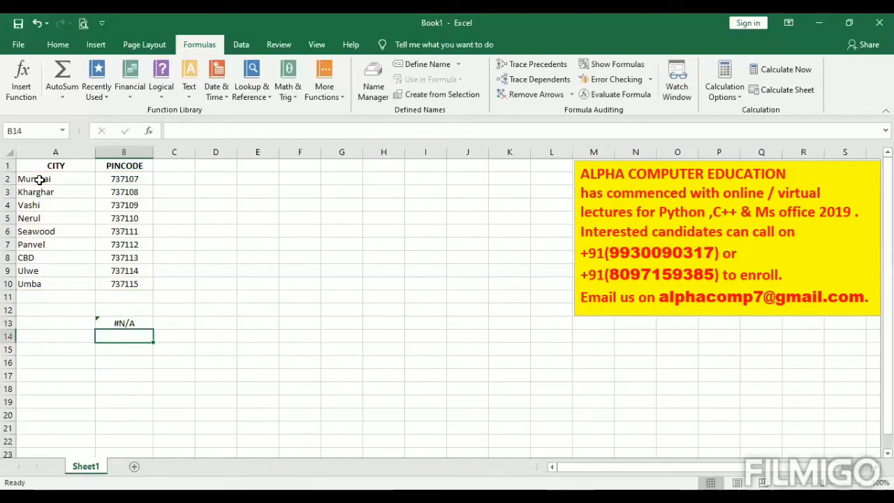
- Enter cbd in A13 as the city for the lookup formula to find
left_click(51, 327)
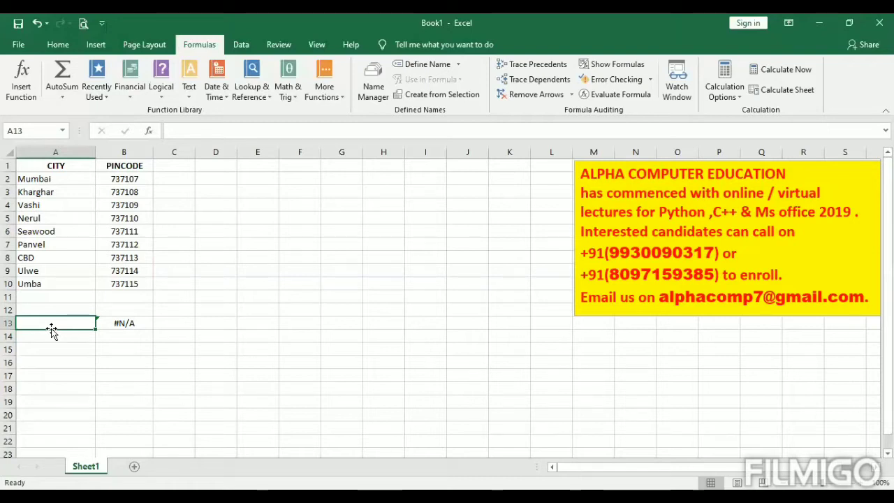
type("cbd")
key("Return")
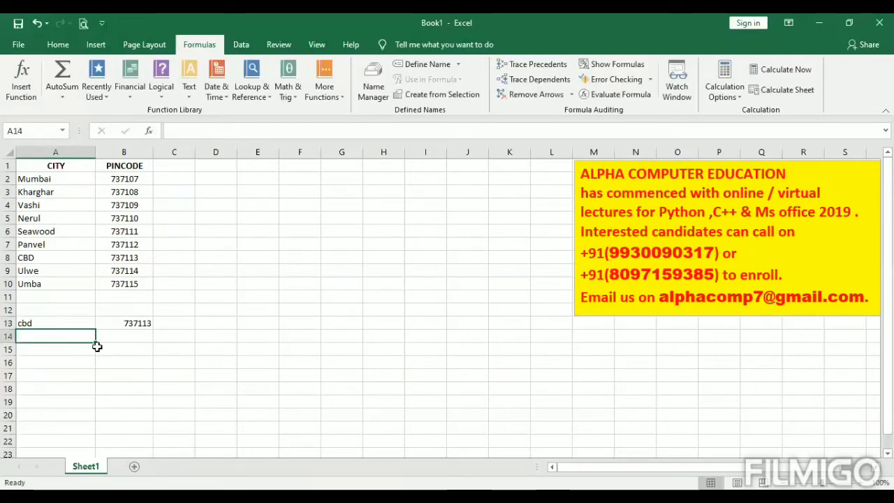
left_click(130, 372)
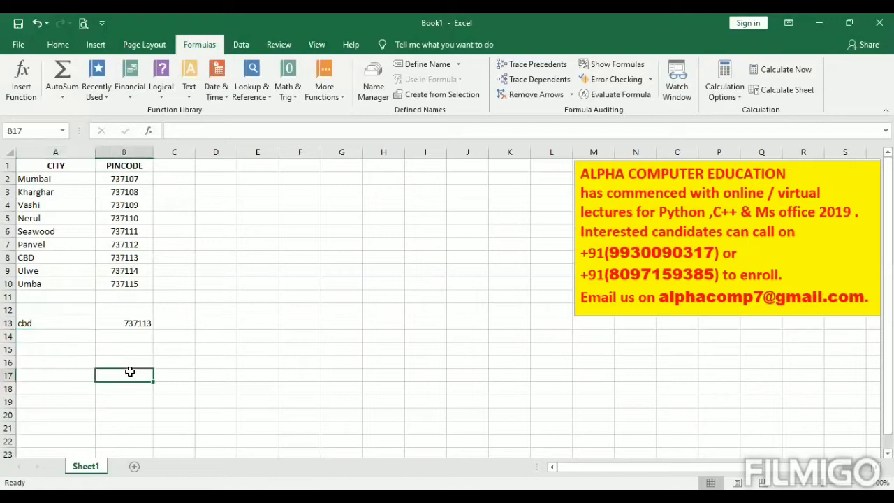
left_click(129, 361)
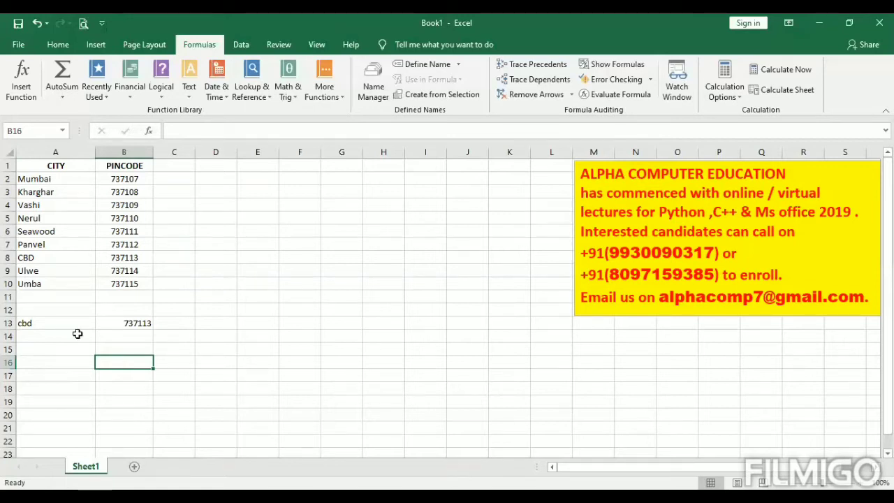
- Clear the contents of row 13, including the trial city and its lookup formula
left_click(6, 324)
key("Delete")
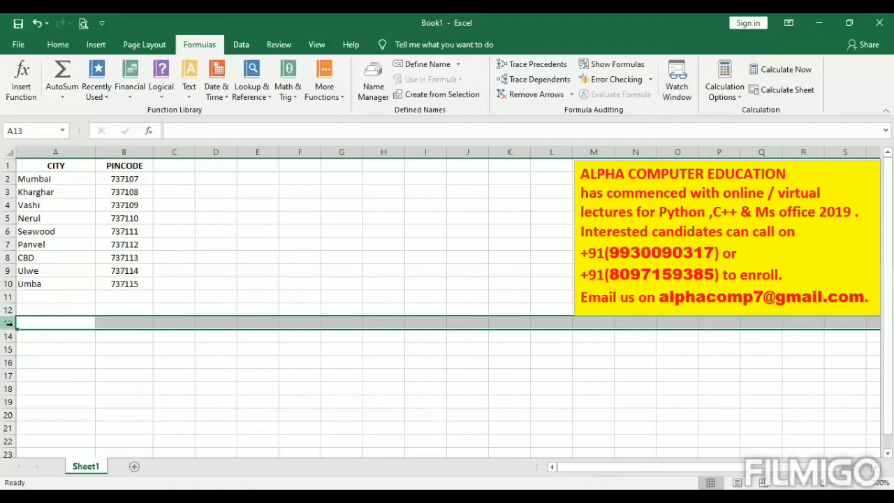
left_click(138, 372)
- Insert a VLOOKUP function in C12 from the Lookup & Reference functions, with A12 as its lookup value
left_click(180, 315)
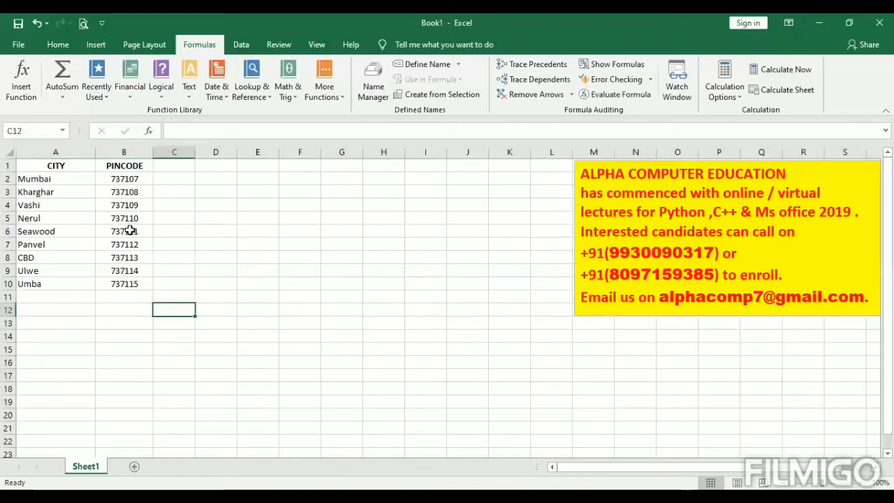
left_click(59, 46)
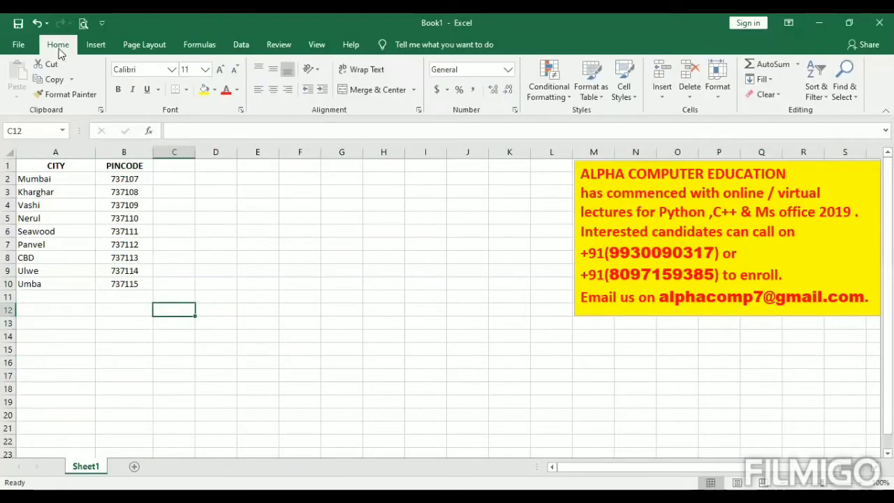
left_click(193, 50)
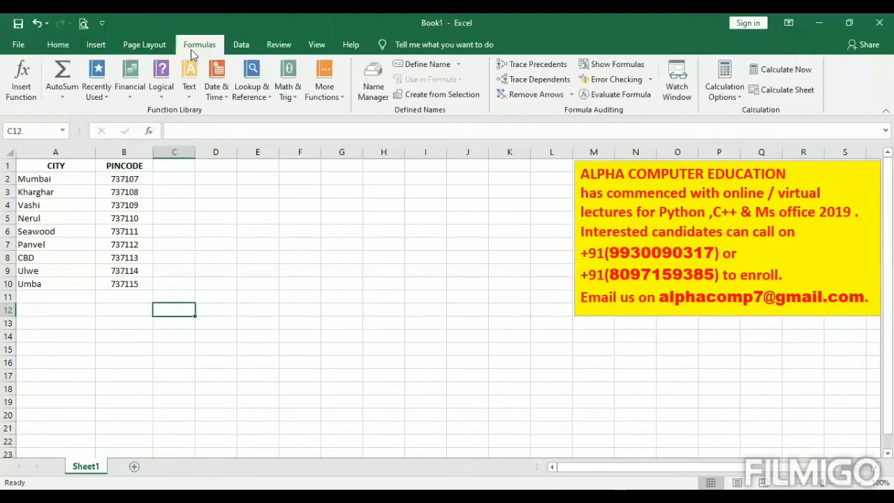
left_click(244, 102)
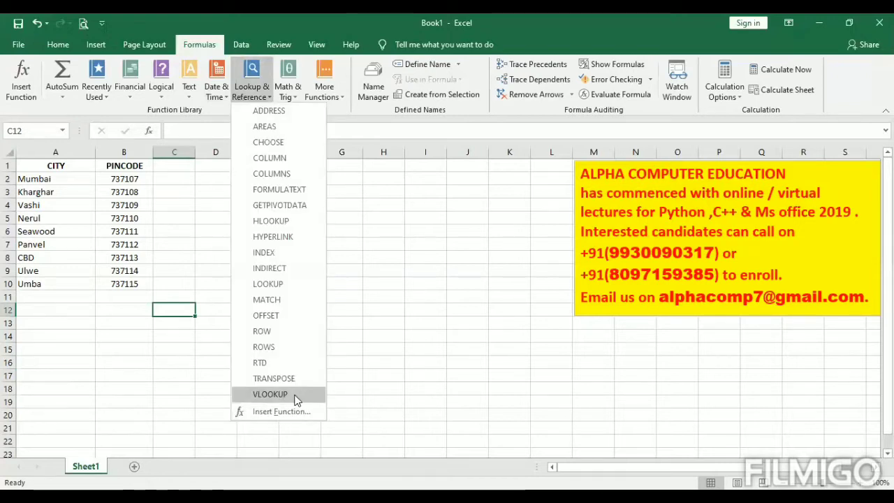
left_click(296, 400)
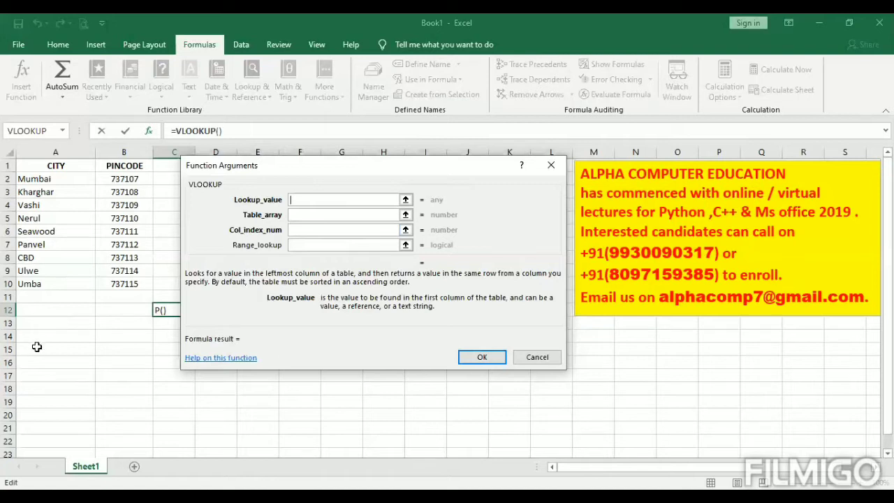
left_click(28, 310)
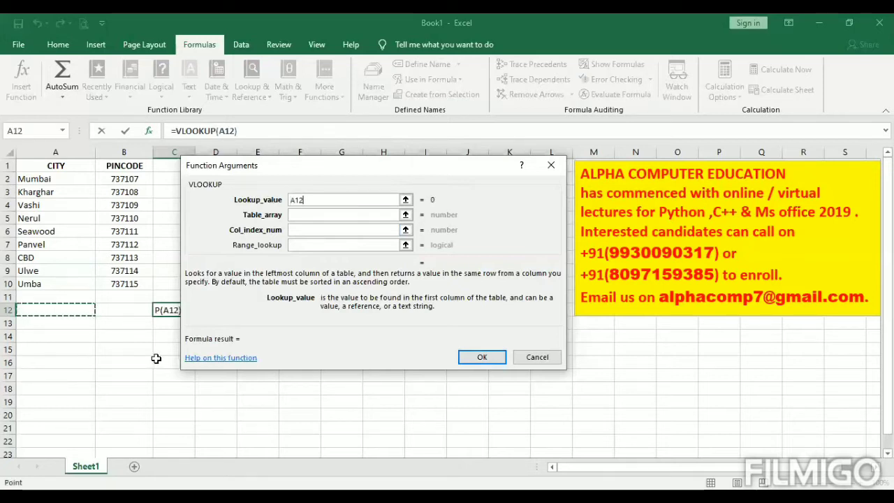
- Set the VLOOKUP table array to the city and pincode data in A2:B10
left_click(303, 215)
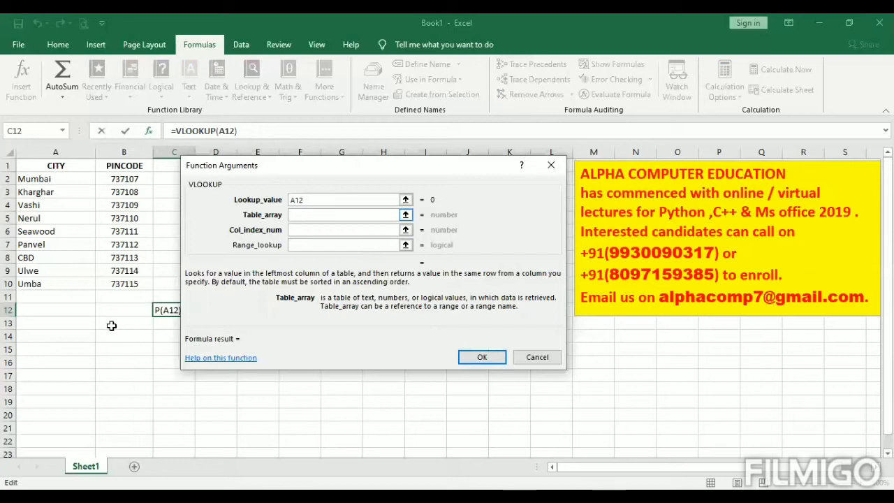
left_click(128, 286)
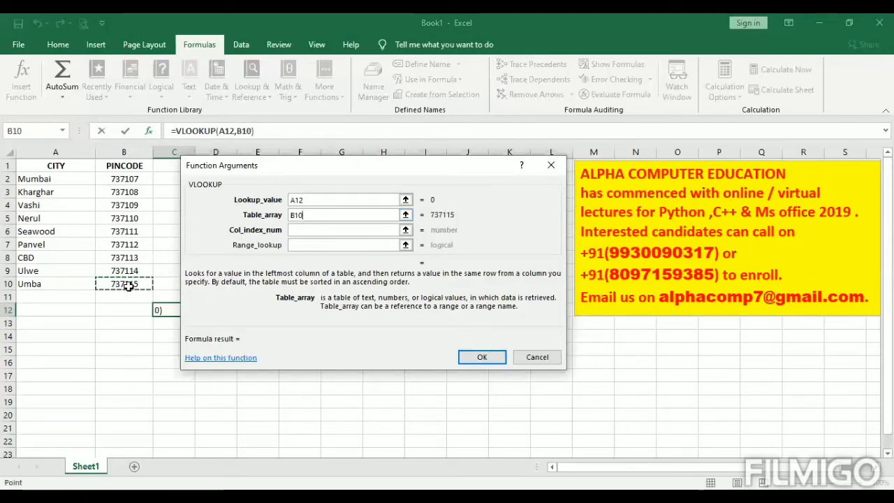
left_click_drag(128, 287, 35, 179)
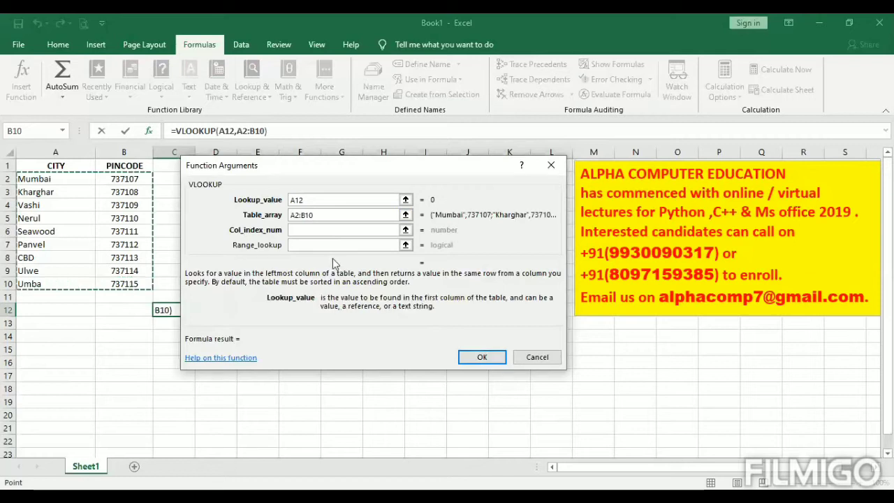
- Annotate the screen with a handwritten 1 below the City column and a 2 below the Pincode column
left_click(307, 229)
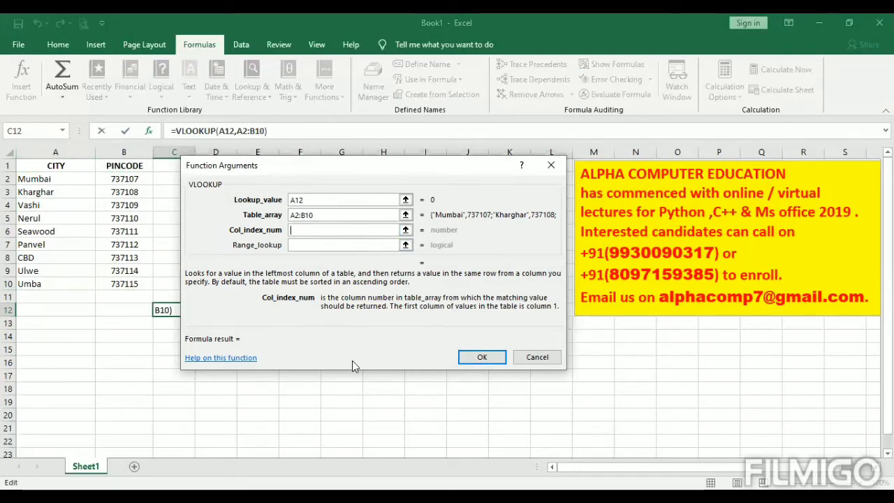
key("ctrl+shift+3")
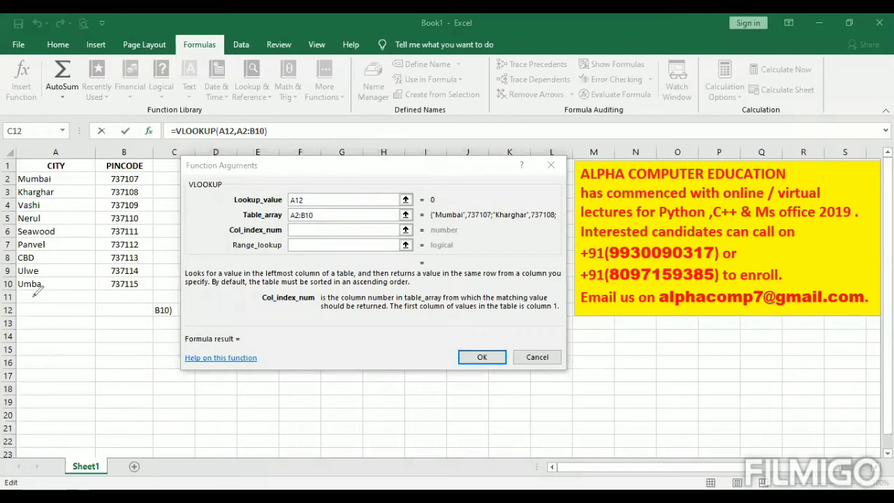
mouse_move(33, 297)
left_mouse_down()
mouse_move(44, 286)
mouse_move(32, 314)
mouse_move(51, 315)
left_mouse_up()
mouse_move(109, 291)
left_mouse_down()
mouse_move(123, 296)
mouse_move(110, 307)
mouse_move(127, 310)
left_mouse_up()
left_click(329, 228)
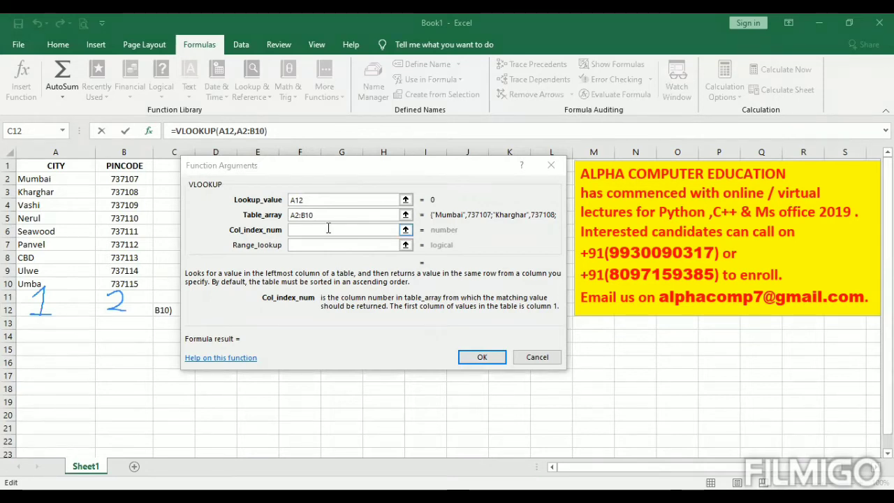
- Set the VLOOKUP column index number to 2 and the range lookup to false, and complete the formula in C12
left_click(322, 228)
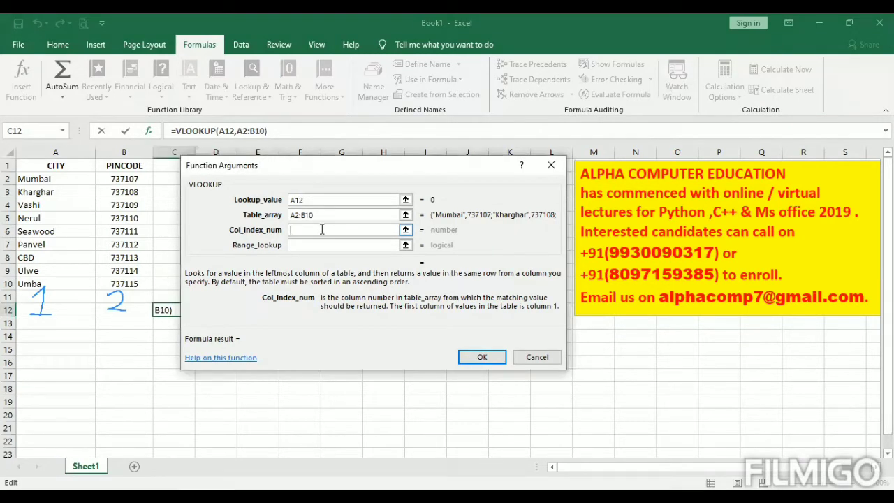
type("2")
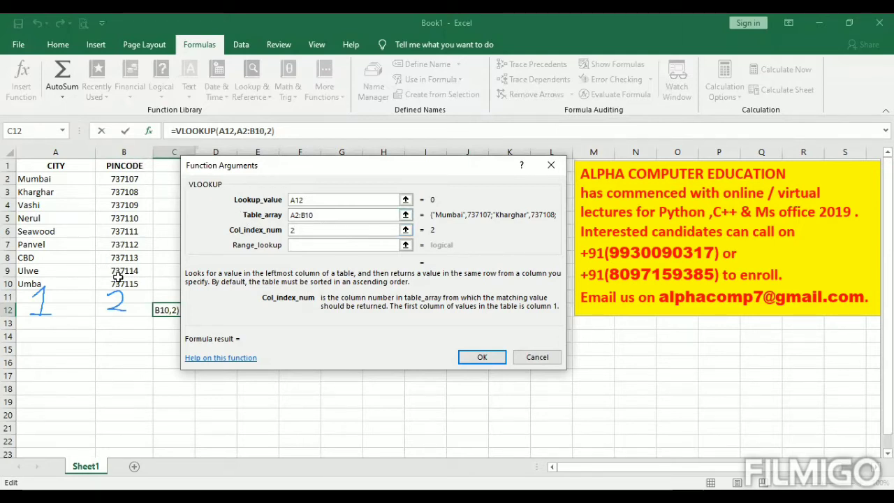
left_click(305, 245)
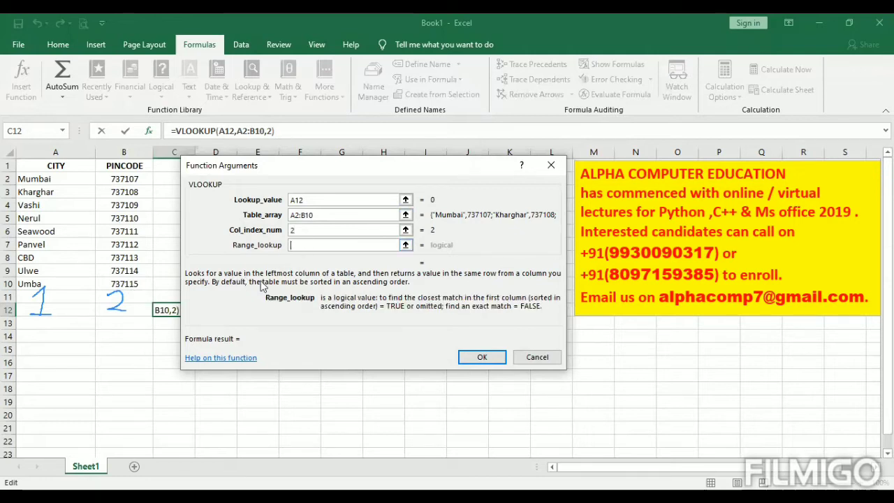
type("fa")
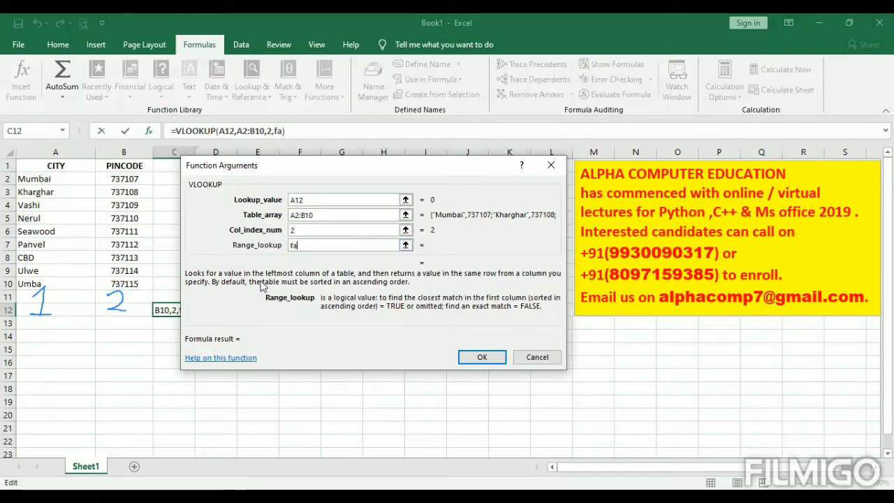
type("lse")
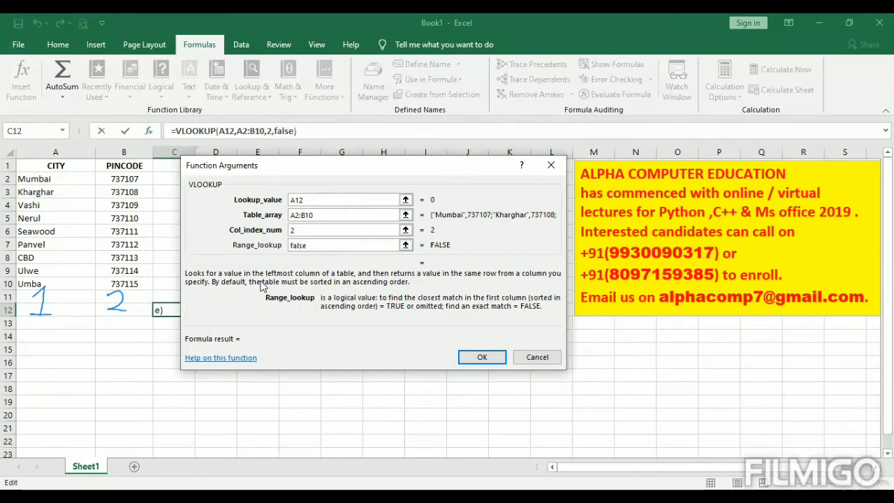
left_click(479, 358)
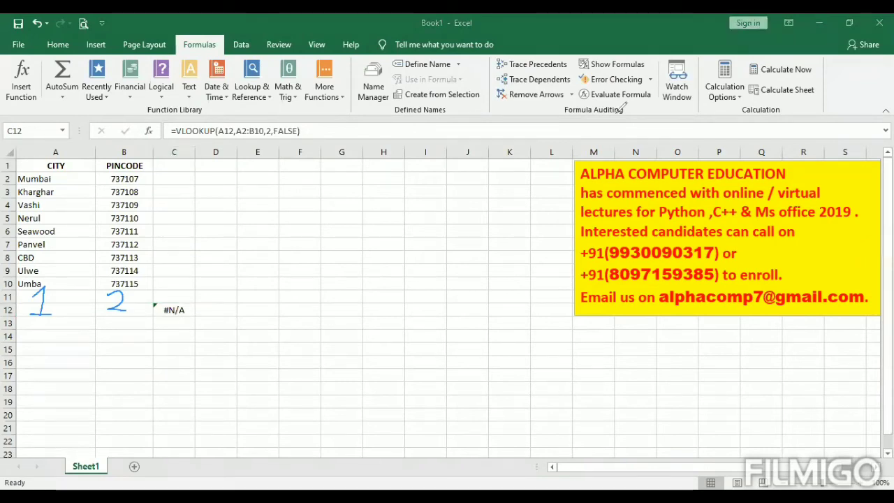
- Clear the handwritten annotations from the screen and enter panvel as the lookup city in A12
left_click(617, 113)
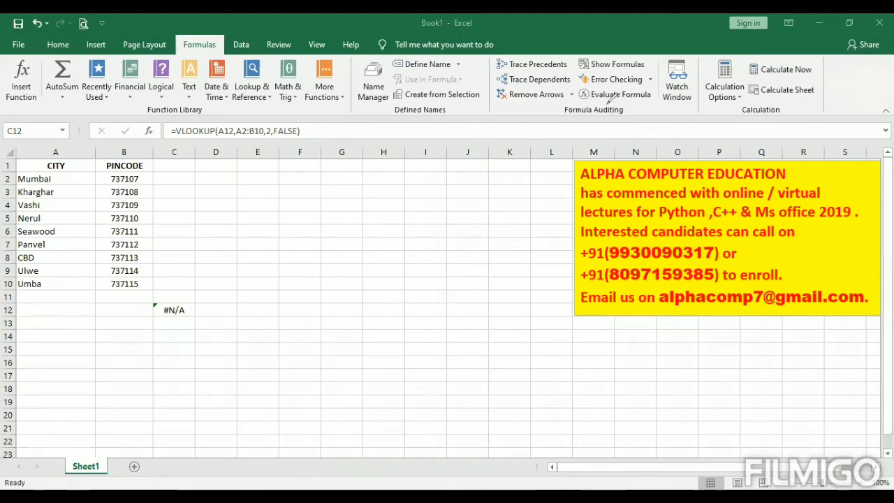
left_click(52, 312)
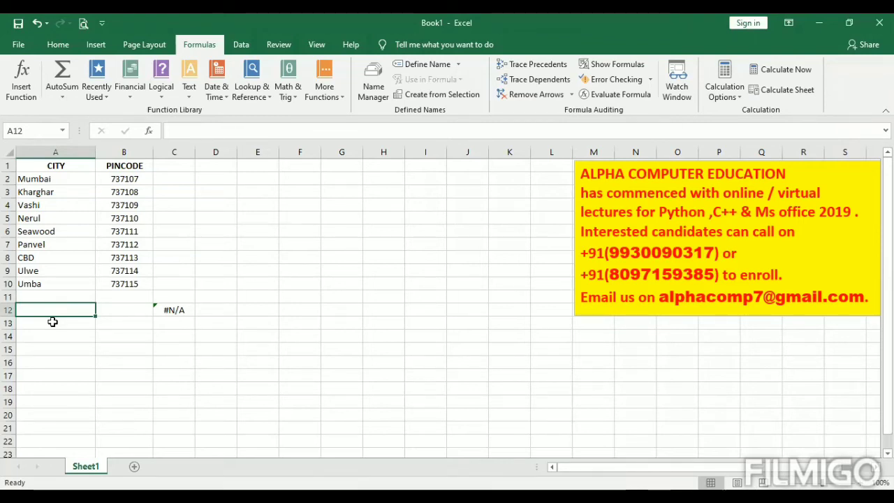
type("p")
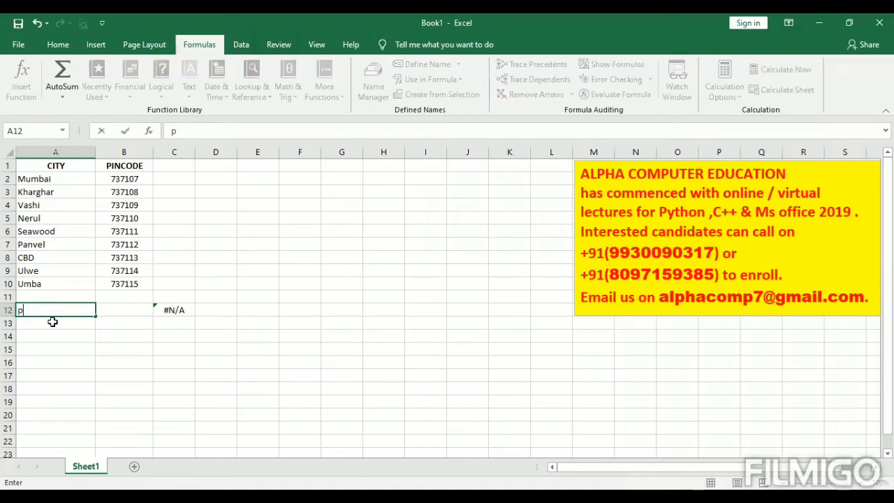
type("anvel")
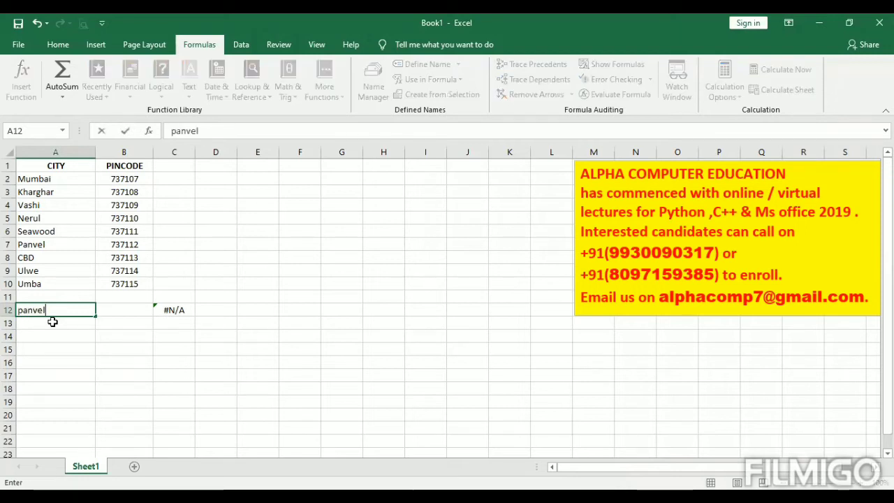
key("Return")
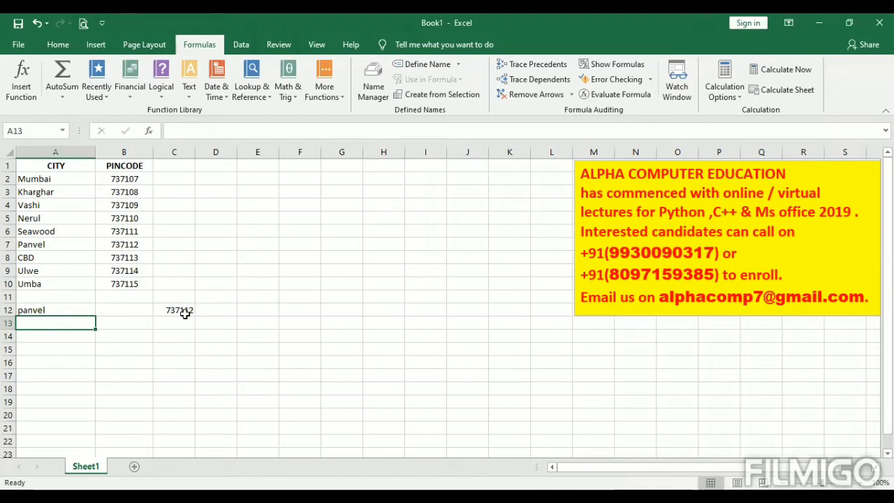
- Replace the lookup city in A12 with cbd
left_click(55, 312)
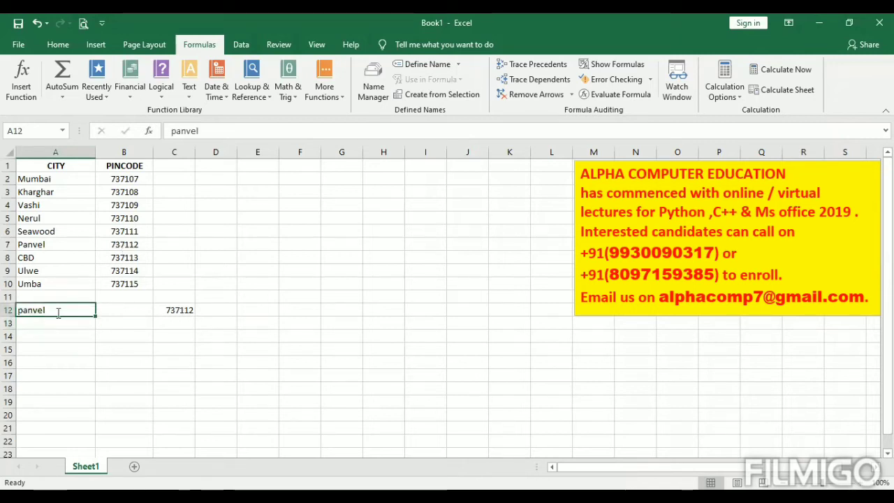
type("cbd")
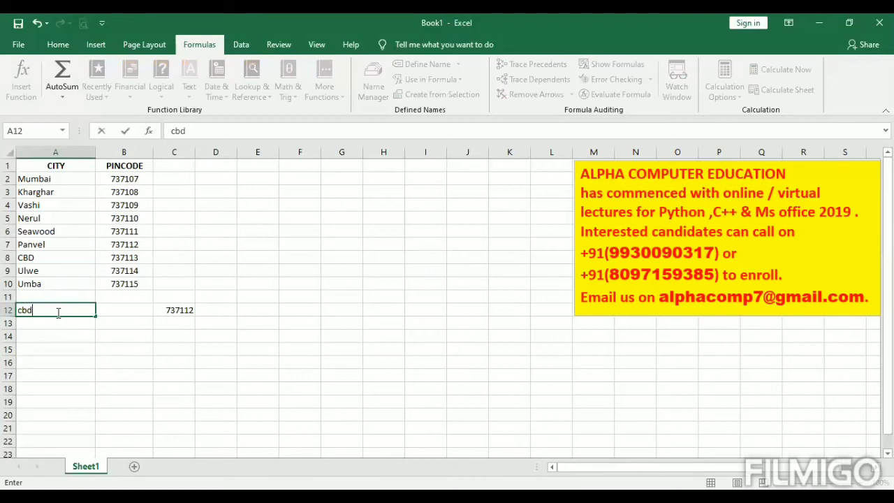
key("Return")
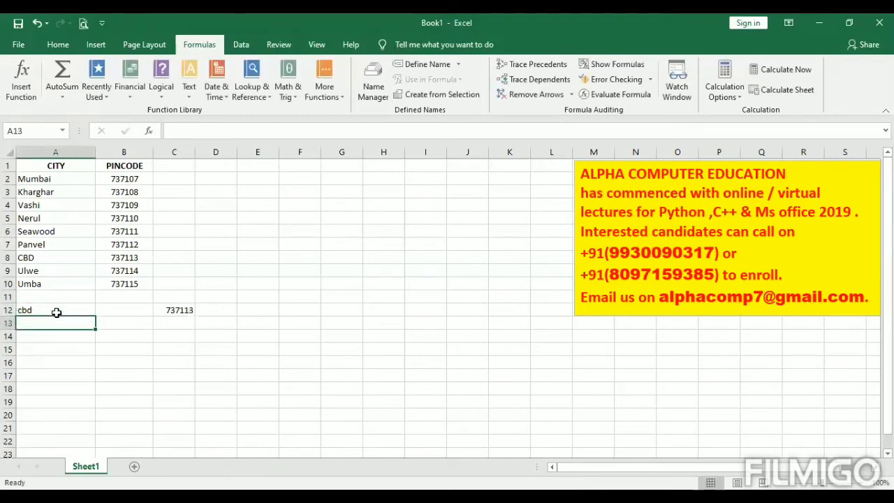
left_click(181, 309)
left_click(108, 364)
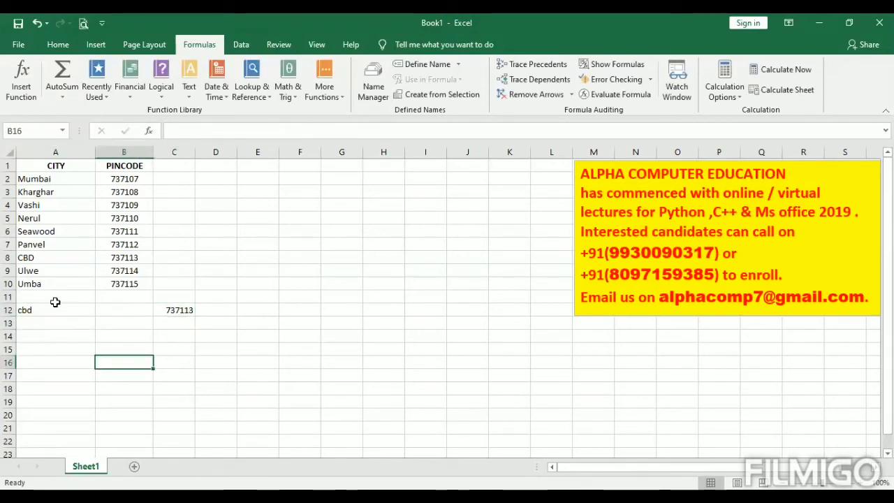
left_click(56, 299)
left_click(108, 348)
left_click(189, 309)
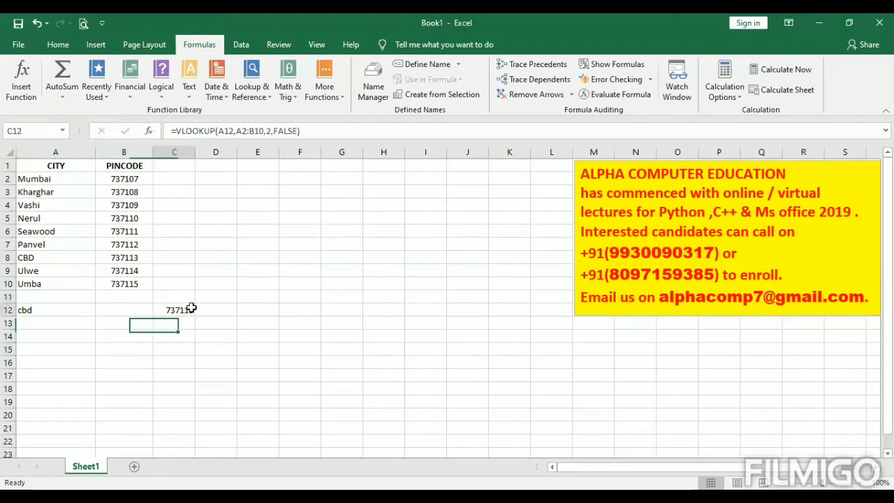
left_click(194, 361)
left_click(240, 357)
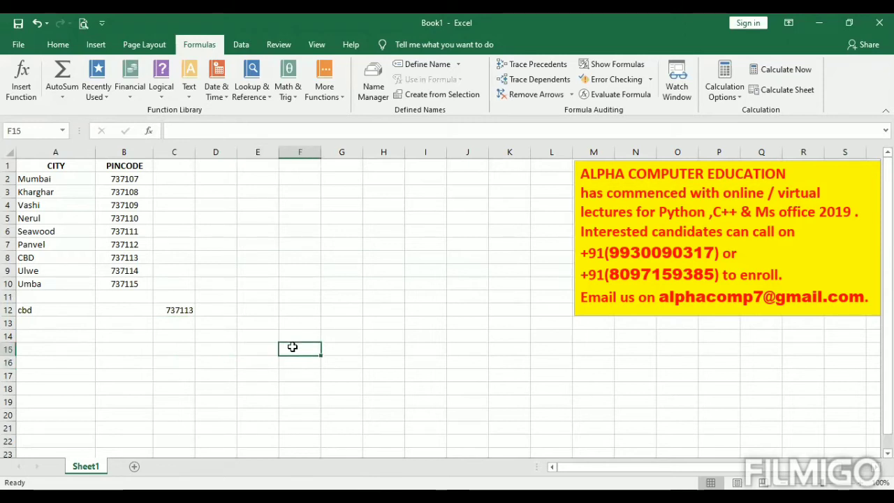
left_click(199, 316)
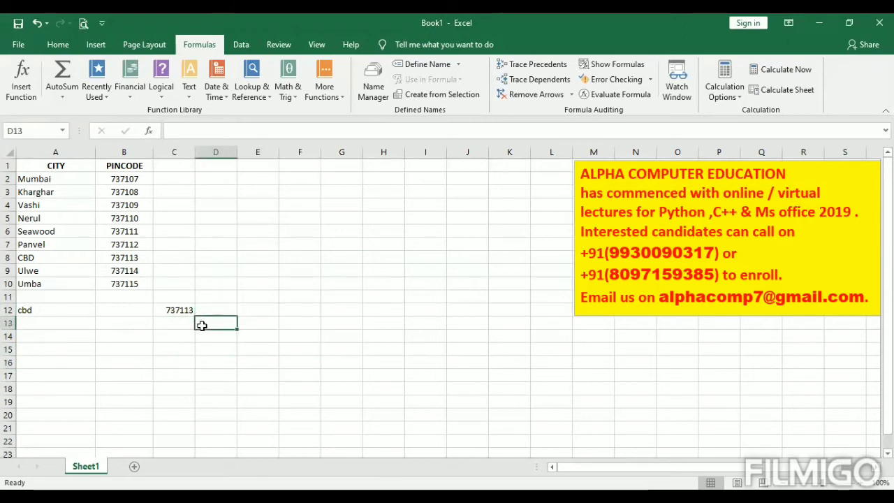
left_click(204, 350)
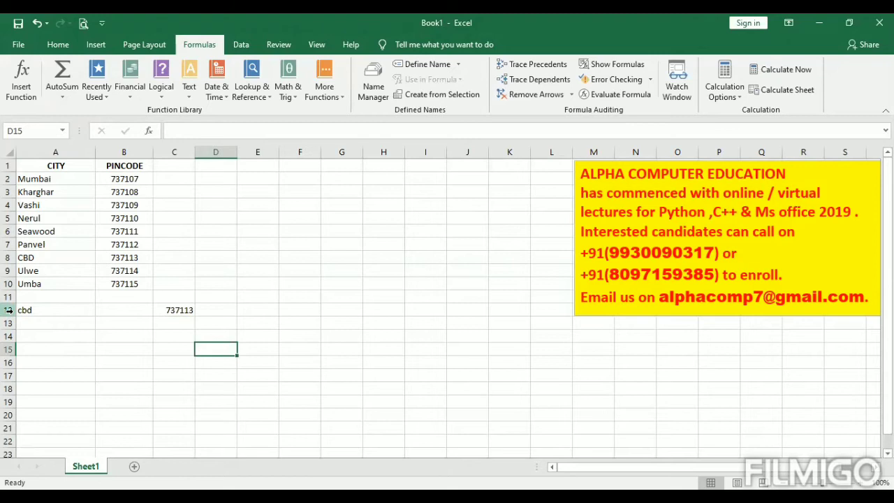
- Add an Area code header in C1, beside the Pincode column
left_click(183, 178)
left_click(179, 165)
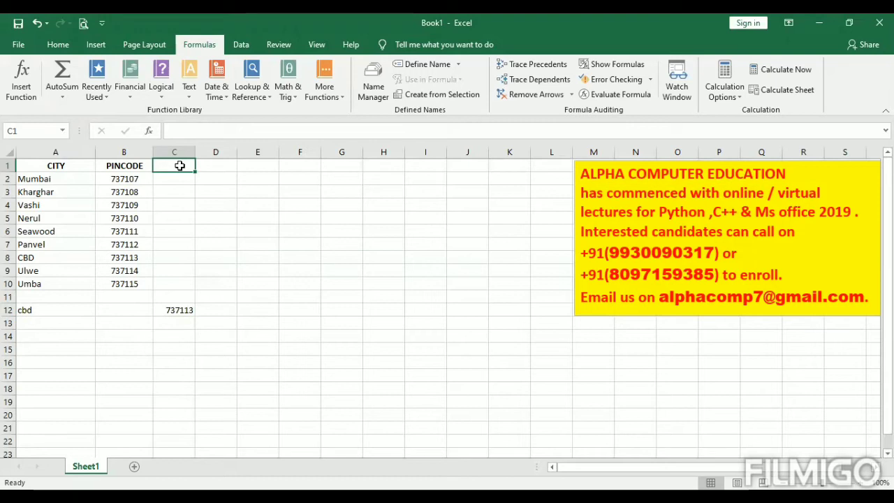
type("Area")
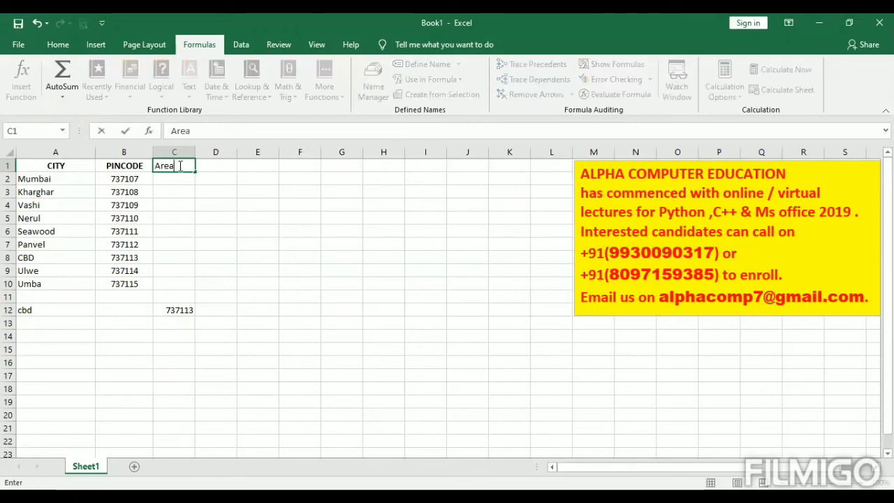
type(" code")
key("Return")
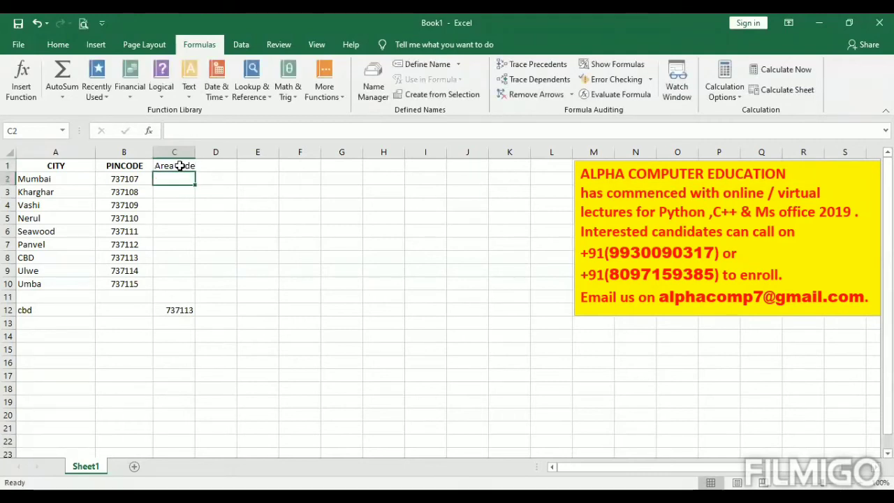
- Enter the area codes 5, 7, 8 and 6 in C2 through C5
type("5")
key("Return")
type("7")
key("Return")
type("8")
key("Return")
type("6")
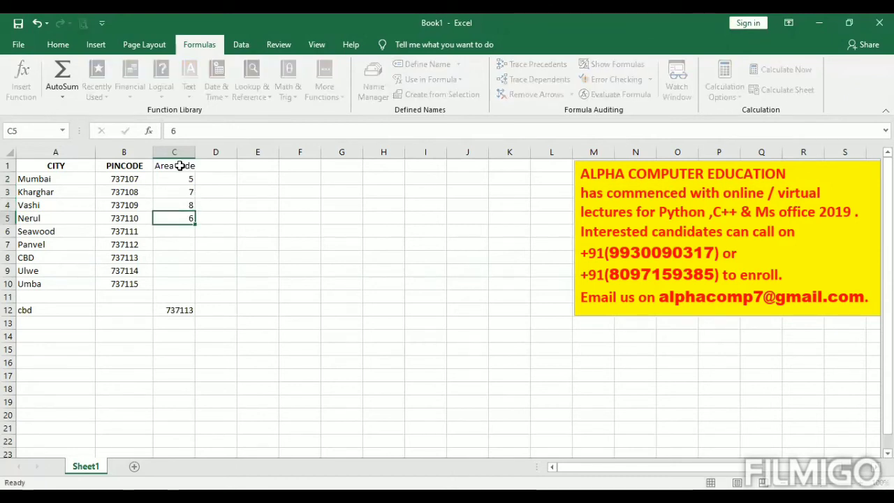
key("Return")
- Extend the area codes in C2:C5 down to C10 with the fill series
left_click(179, 179)
left_click_drag(180, 178, 192, 231)
left_click_drag(188, 293, 178, 231)
left_click(185, 282)
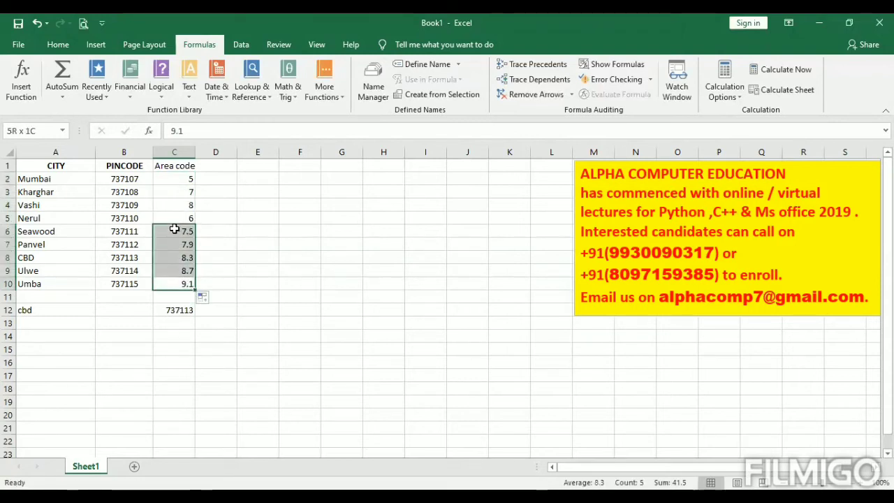
- Format the filled area codes in C6:C10 as numbers with no decimal places
left_click(50, 42)
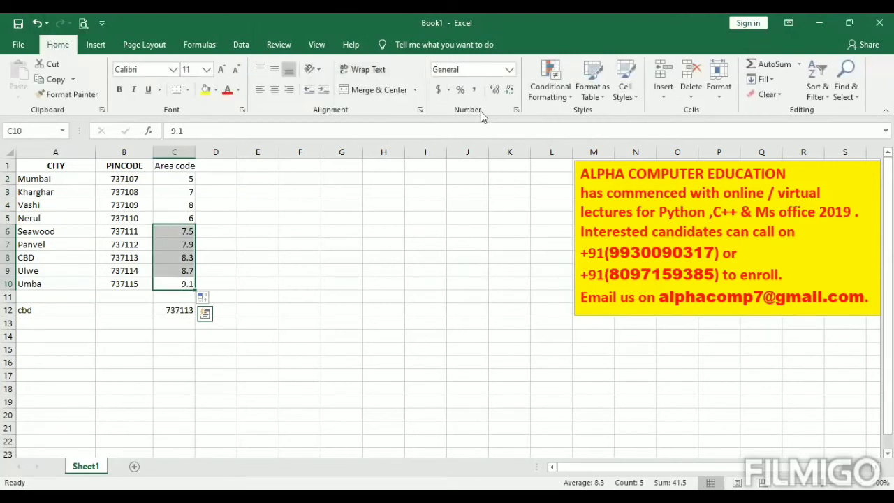
left_click(491, 96)
left_click(508, 92)
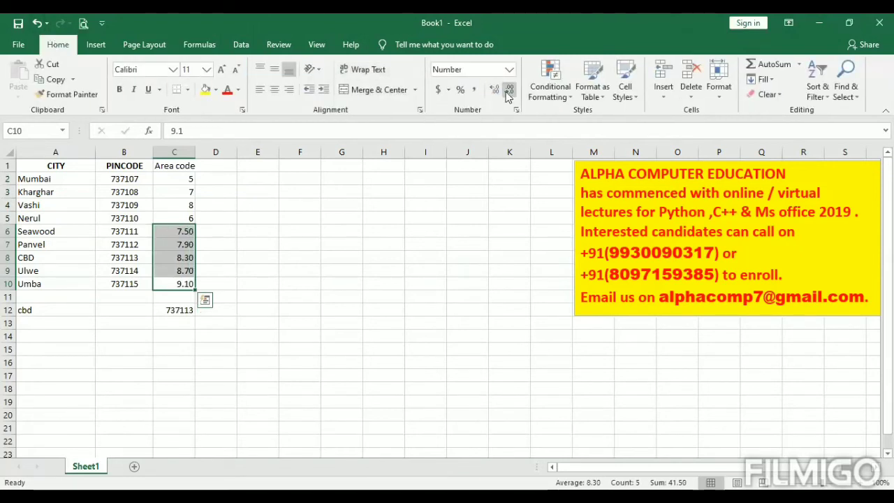
left_click(508, 92)
left_click(325, 337)
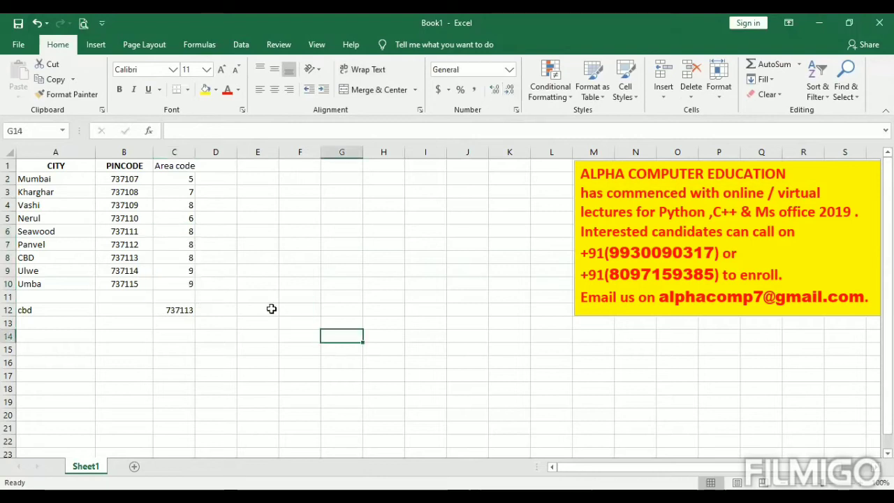
- Replace the area codes in C6 through C9 with 74, 51, 12 and 11
left_click(176, 230)
left_click(175, 205)
left_click(177, 233)
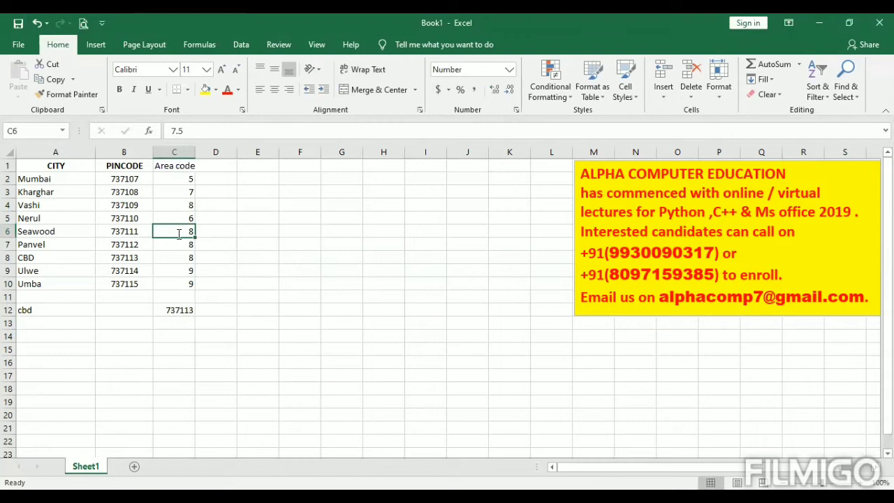
key("BackSpace")
type("74")
key("Return")
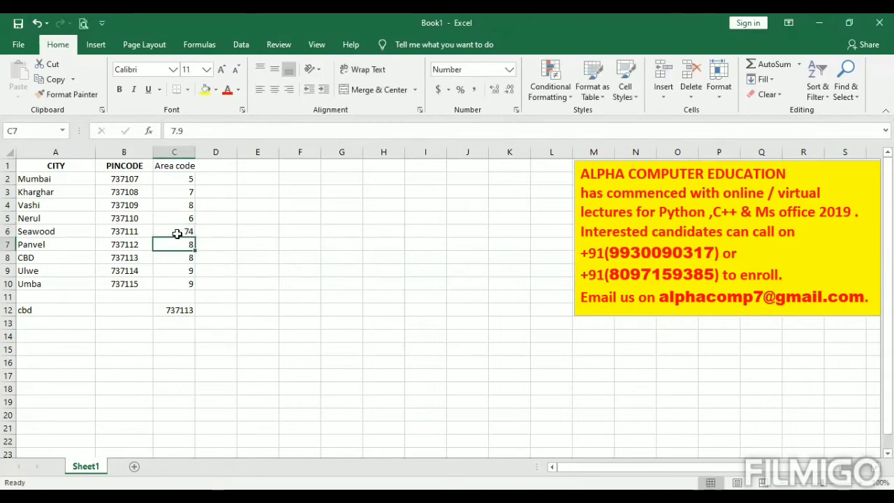
type("51")
key("Return")
type("12")
key("Return")
type("01")
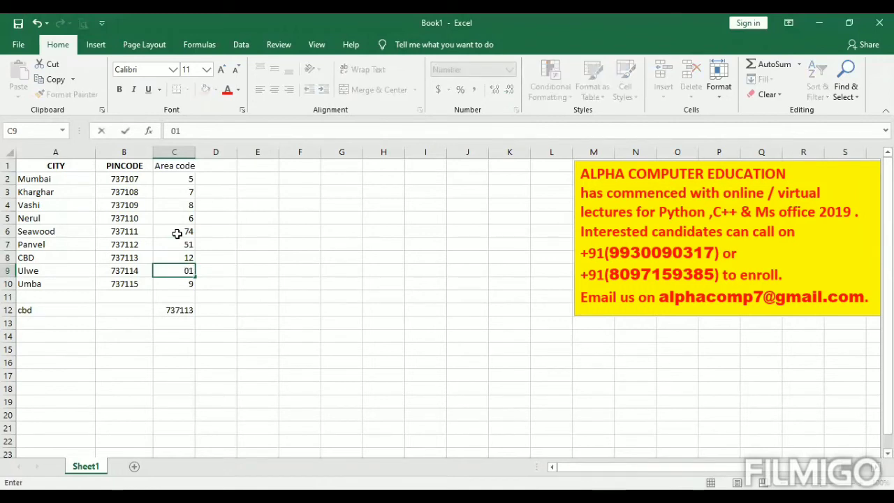
key("Left")
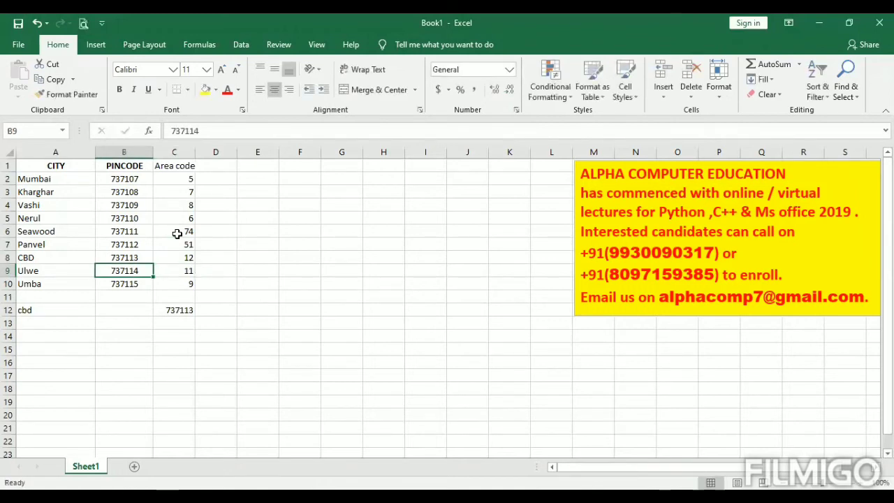
key("Right")
key("Down")
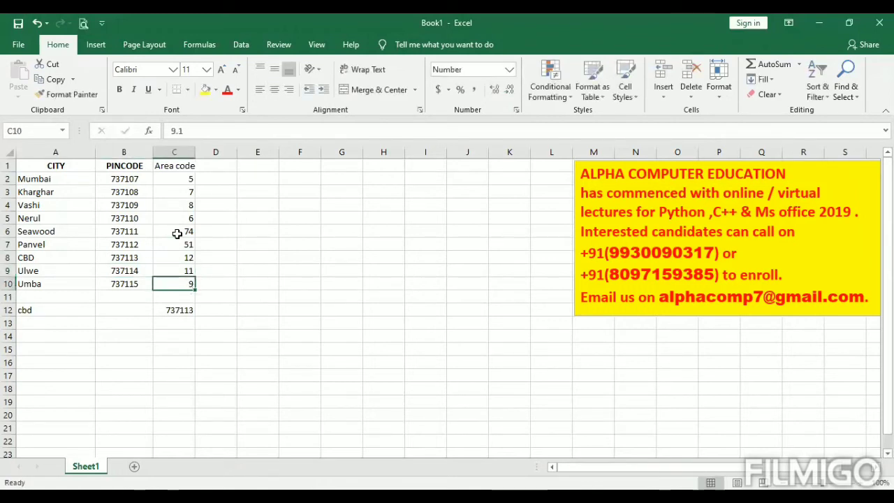
left_click(300, 389)
left_click(216, 376)
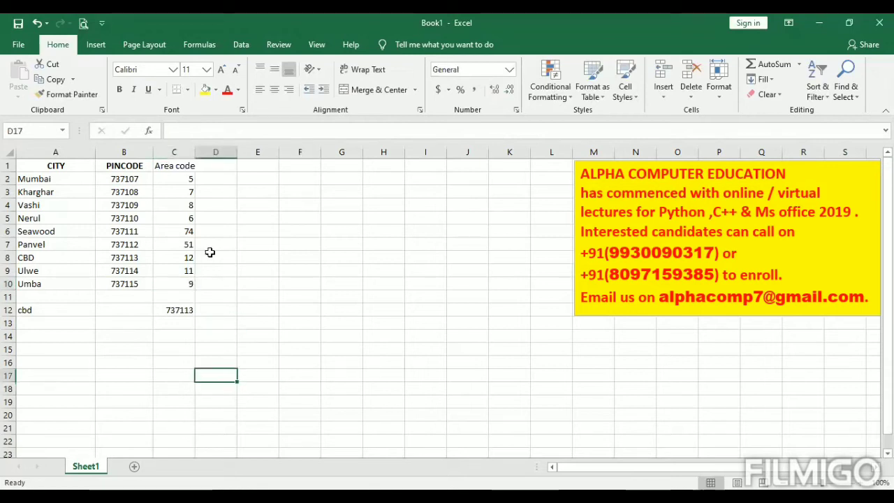
left_click(134, 345)
left_click(200, 328)
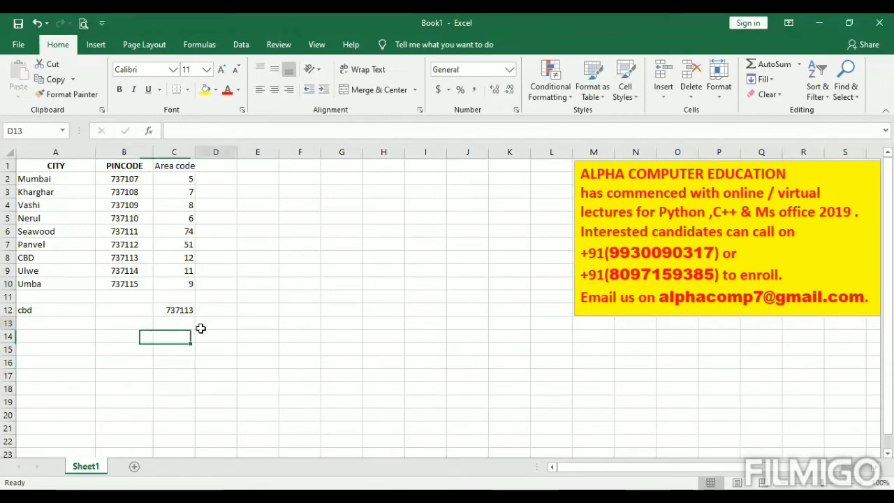
left_click(211, 313)
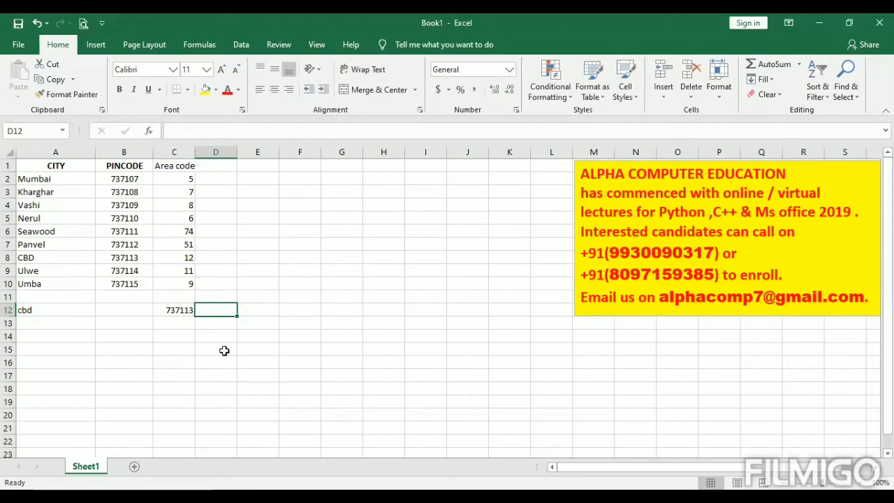
left_click(223, 389)
left_click(229, 348)
left_click(222, 307)
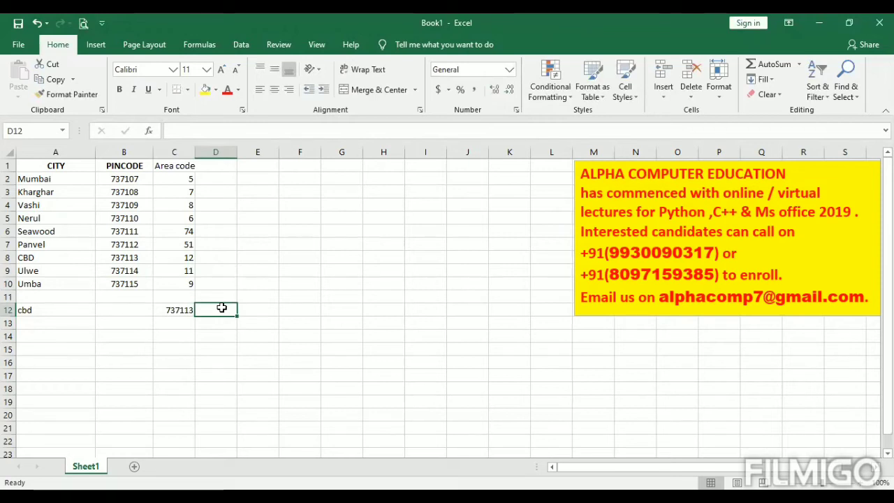
left_click(225, 338)
- Insert a VLOOKUP function in D12 from the Lookup & Reference functions, with A12 as its lookup value
left_click(222, 311)
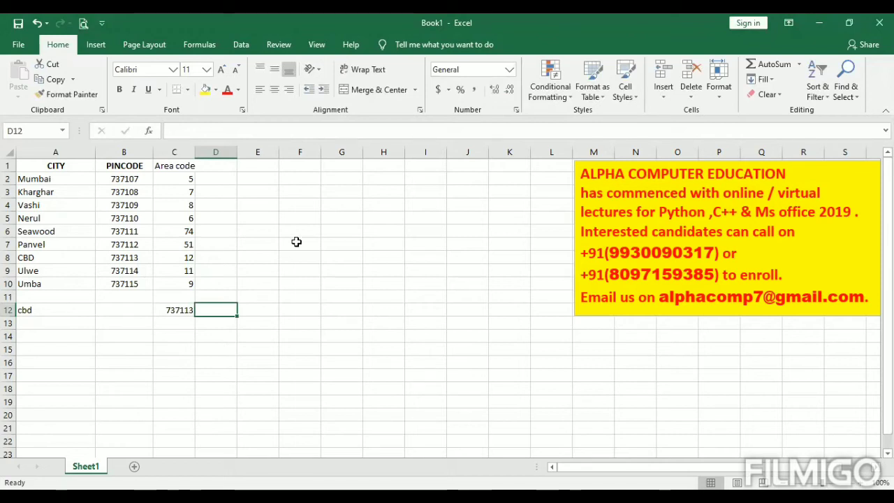
left_click(216, 43)
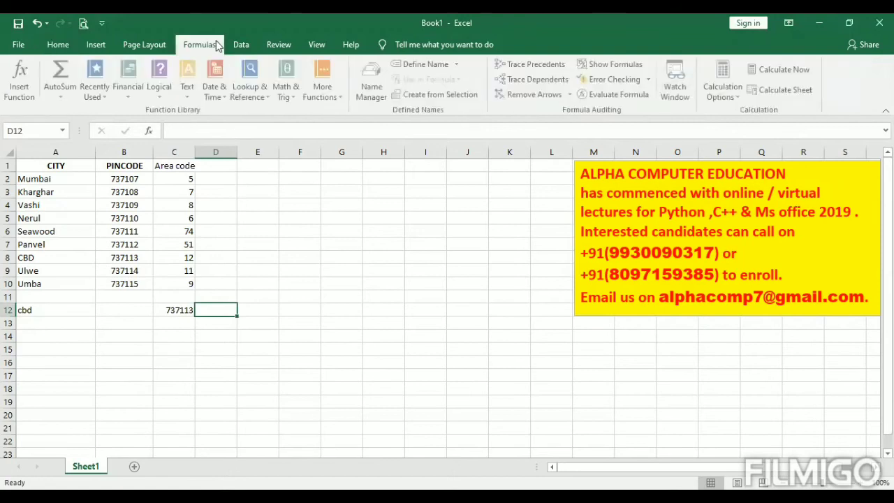
left_click(250, 96)
left_click(271, 394)
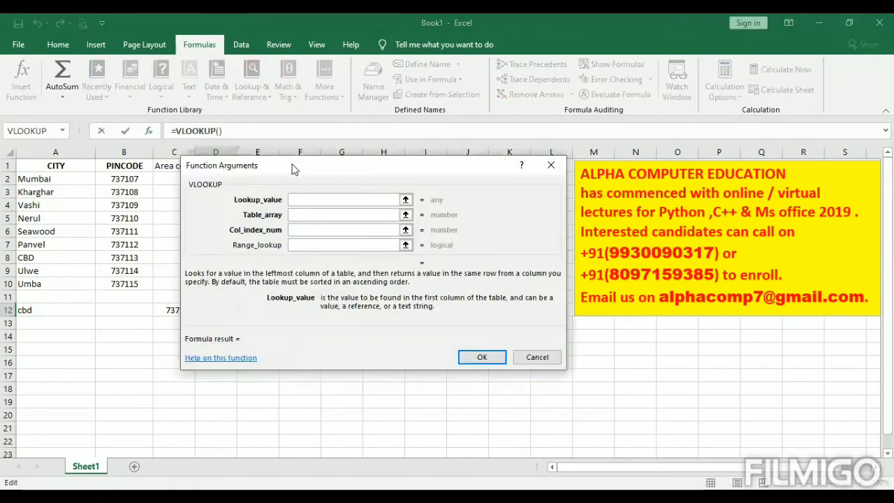
left_click_drag(388, 169, 488, 145)
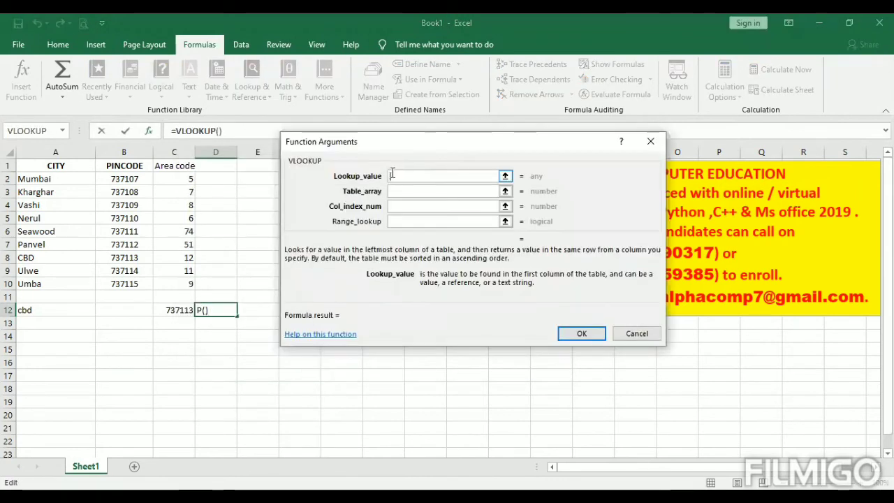
left_click(44, 310)
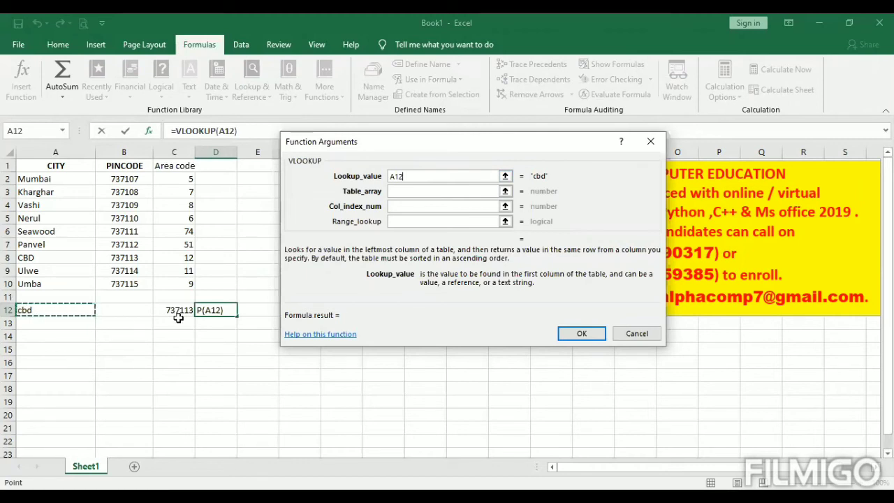
- Set the VLOOKUP table array to the city, pincode and area code data in A2:C10
key("Tab")
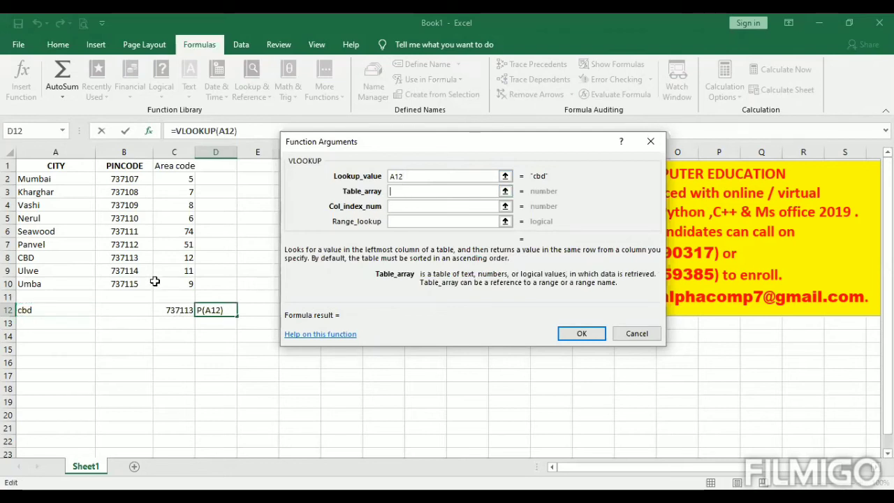
left_click(171, 285)
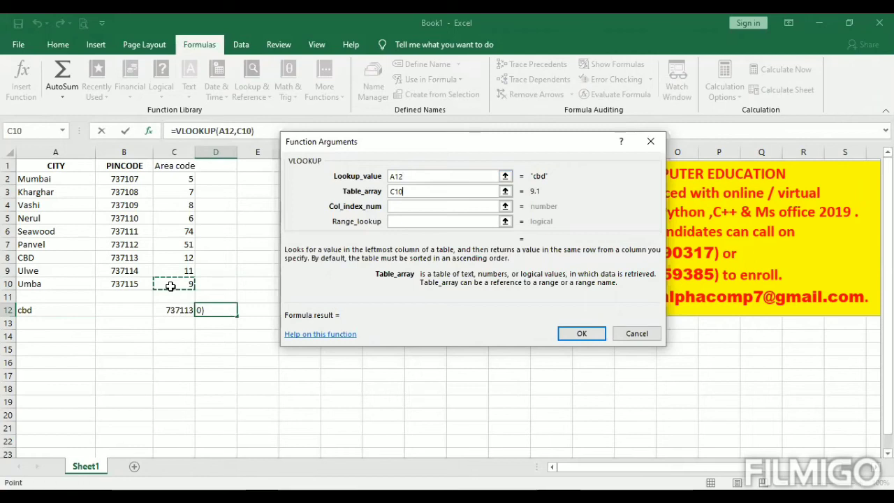
left_click_drag(170, 286, 42, 178)
key("Tab")
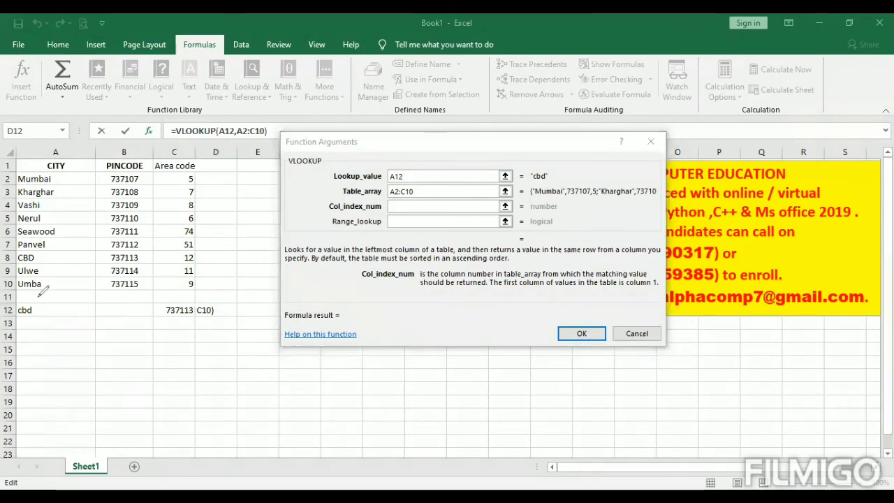
mouse_move(38, 299)
left_mouse_down()
mouse_move(41, 320)
mouse_move(55, 322)
left_mouse_up()
mouse_move(103, 301)
left_mouse_down()
mouse_move(123, 301)
mouse_move(109, 316)
mouse_move(127, 319)
left_mouse_up()
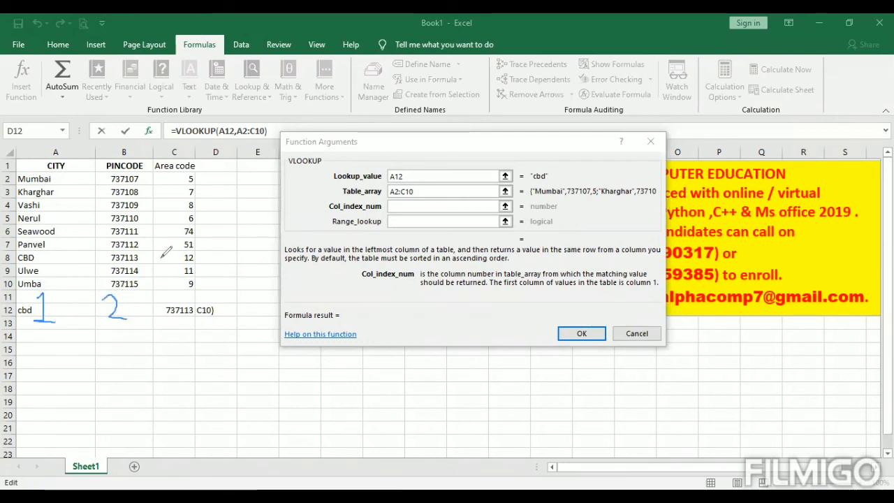
mouse_move(162, 260)
left_mouse_down()
mouse_move(170, 280)
mouse_move(164, 286)
left_mouse_up()
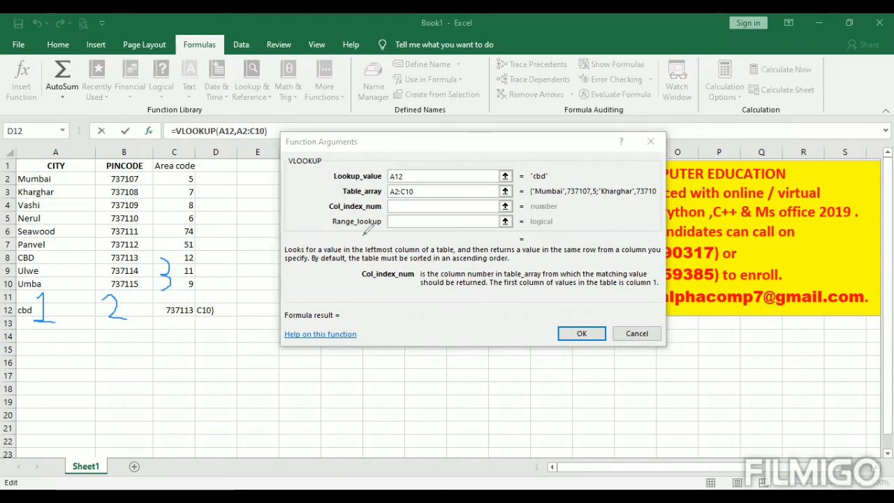
left_click(617, 105)
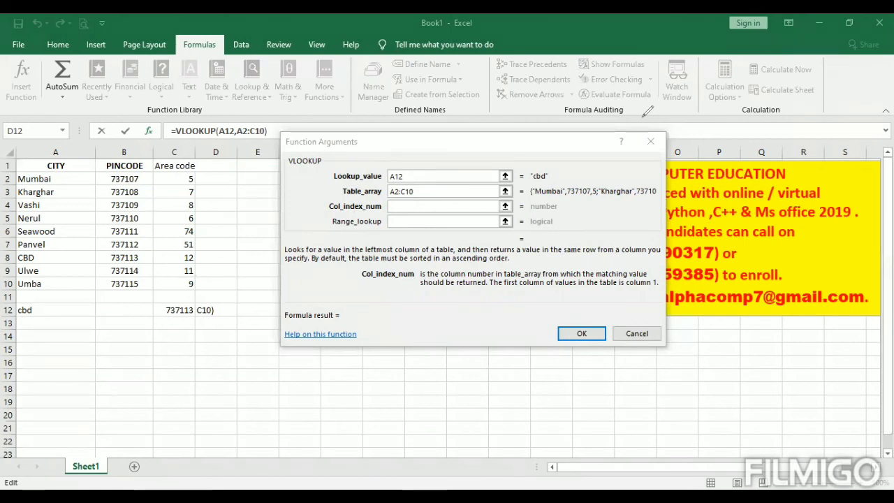
- Complete the VLOOKUP in D12 with column index 3 and range lookup false
left_click(425, 207)
type("3")
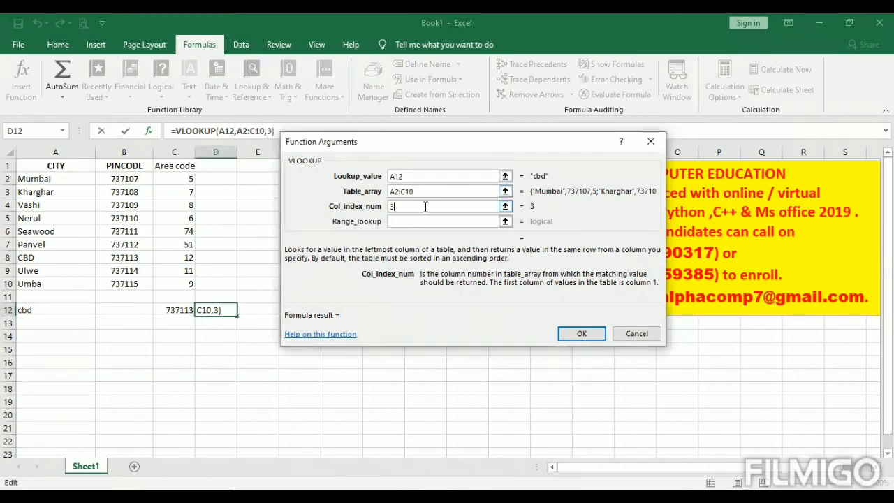
left_click(413, 224)
type("false")
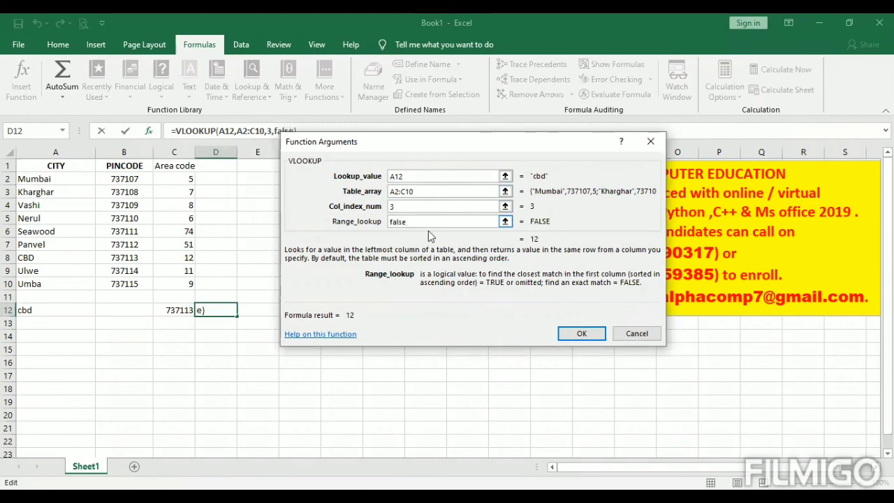
left_click(582, 333)
left_click(322, 332)
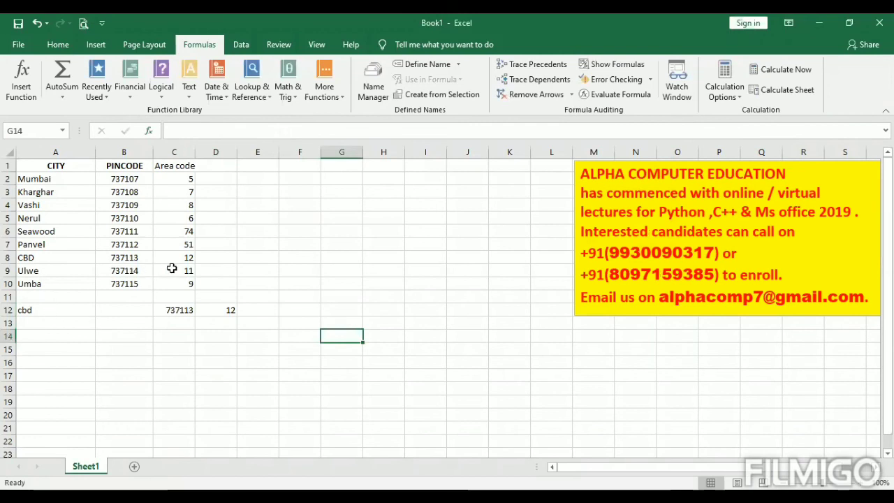
left_click(227, 313)
left_click(222, 345)
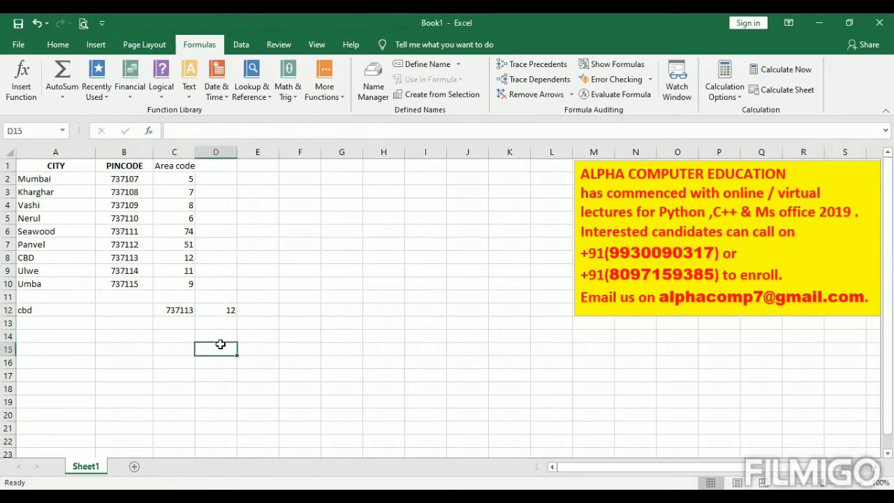
left_click(105, 333)
left_click(106, 366)
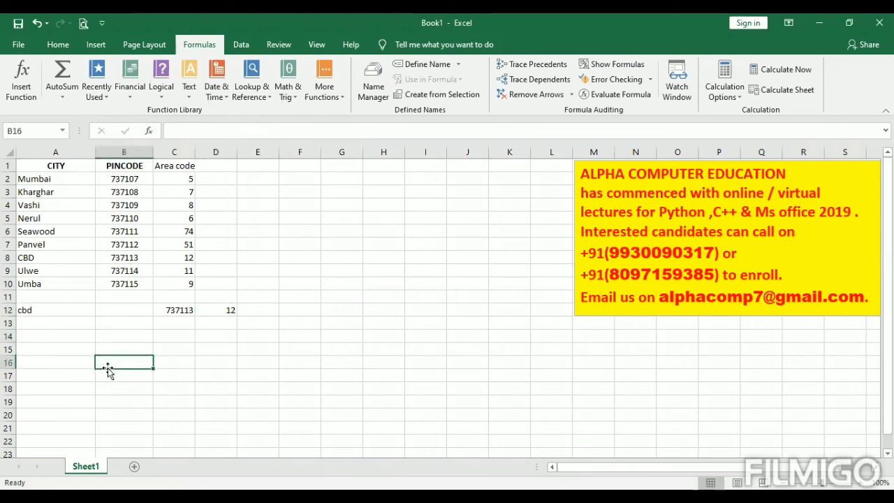
left_click(68, 359)
left_click(60, 337)
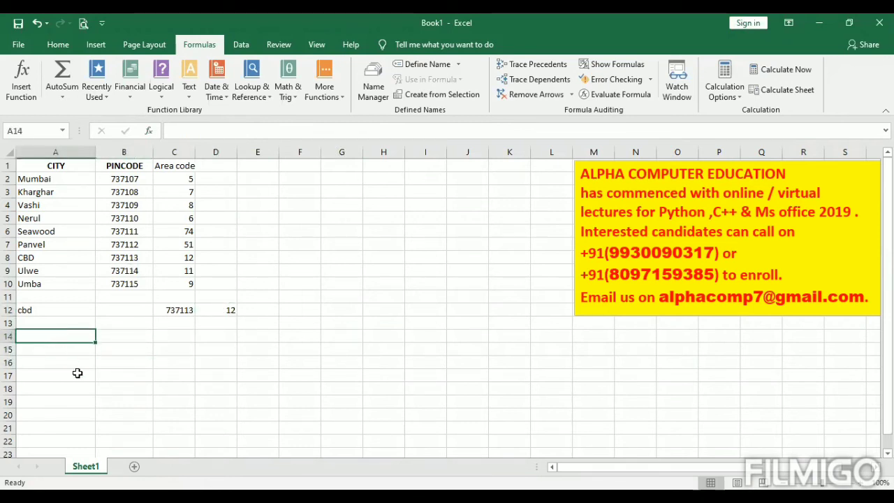